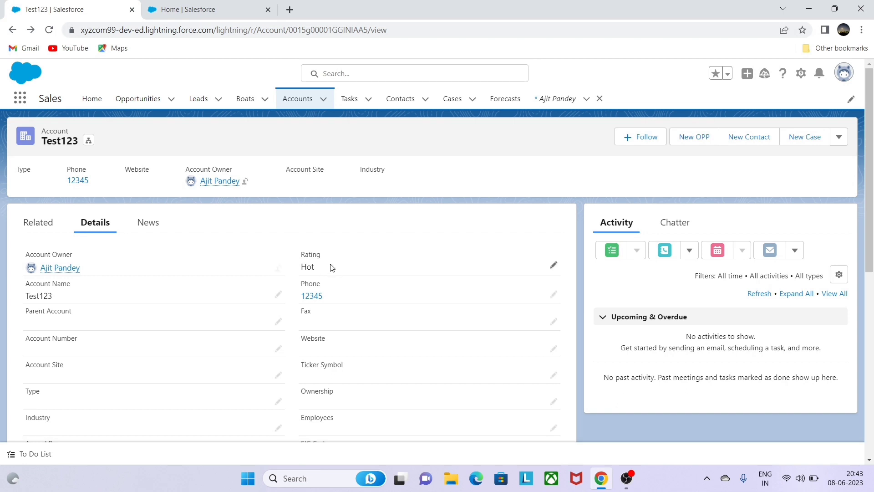
# - Highlight the Rating (Hot) and Phone (12345) values, then set the Test123 account's Fax to 'hi' and save
pyautogui.moveTo(330, 267); pyautogui.dragTo(300, 256)
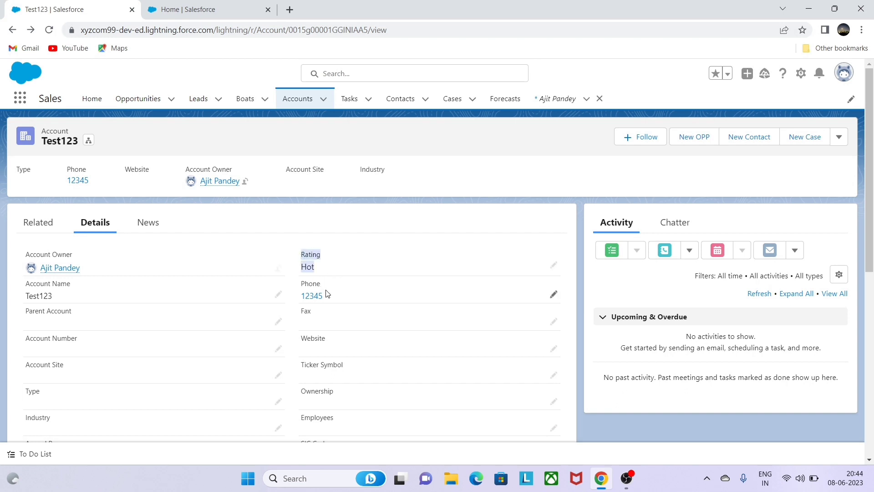
pyautogui.moveTo(329, 296); pyautogui.dragTo(301, 287)
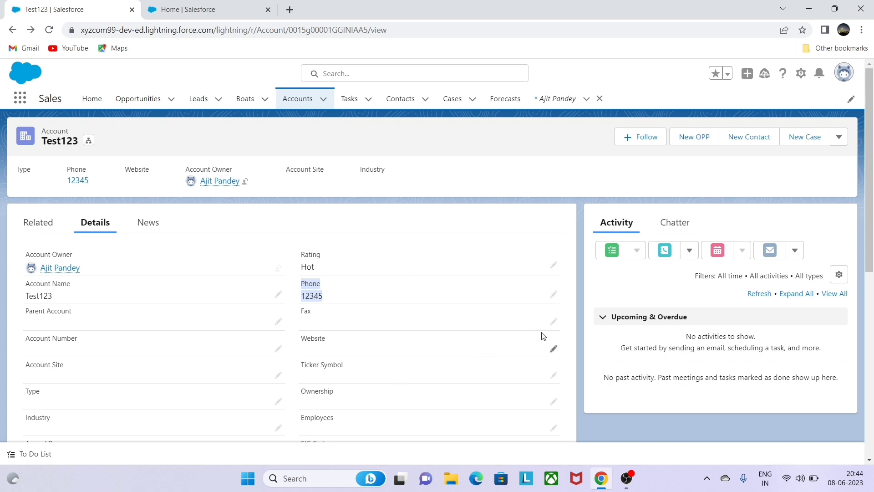
pyautogui.click(554, 322)
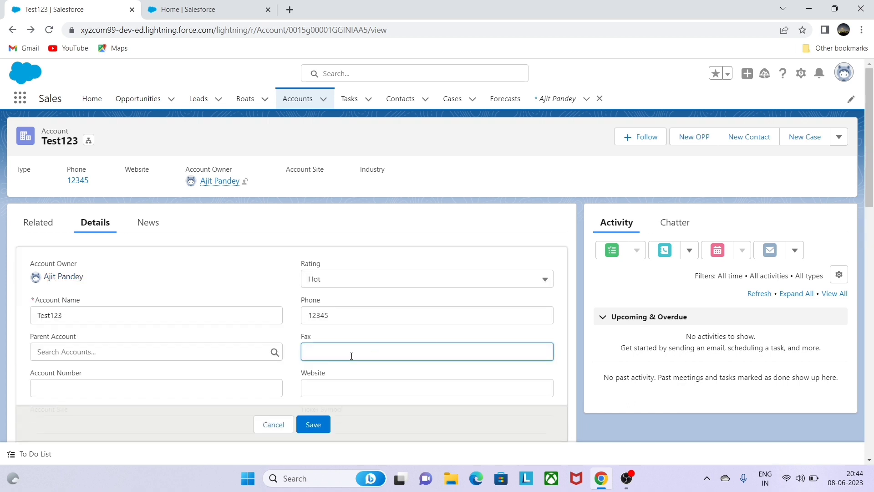
pyautogui.click(317, 423)
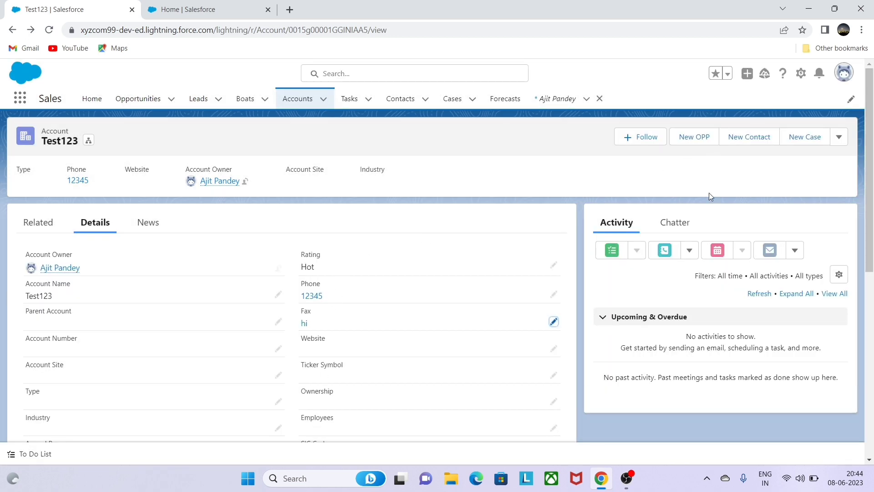
# - In Setup, search Quick Find for 'flow' and open the Flows list
pyautogui.click(191, 9)
pyautogui.click(69, 128)
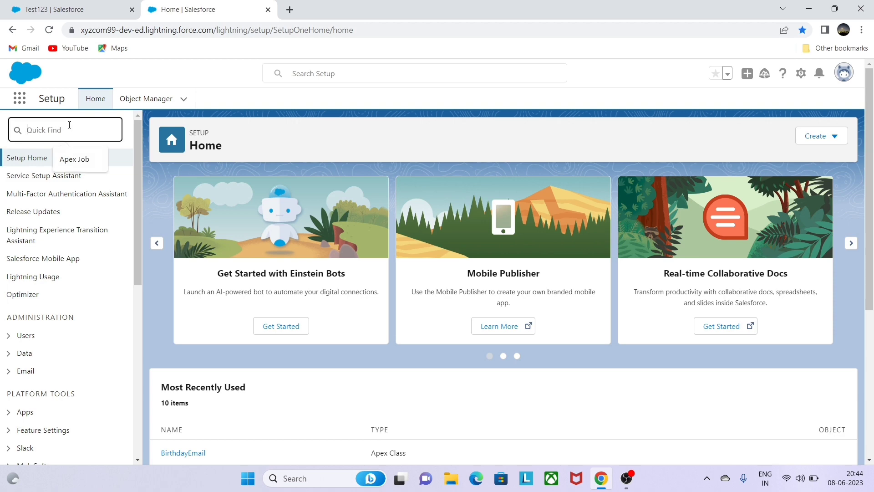
pyautogui.write('flow')
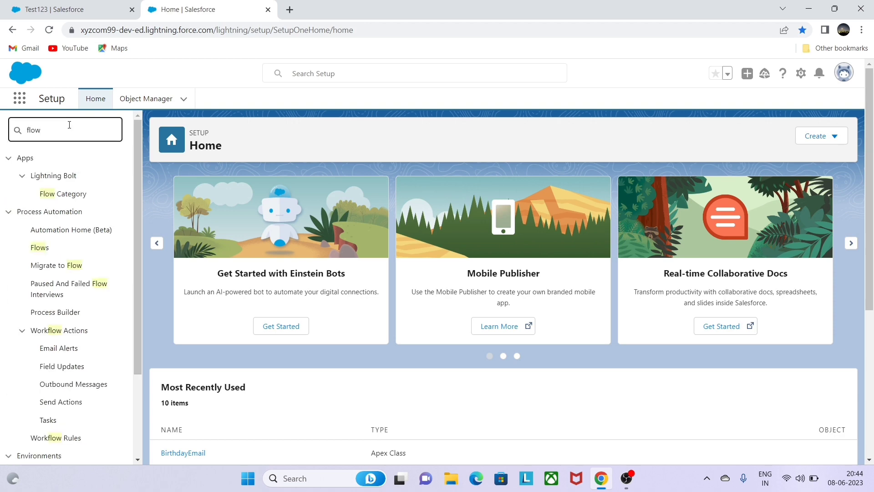
pyautogui.click(38, 251)
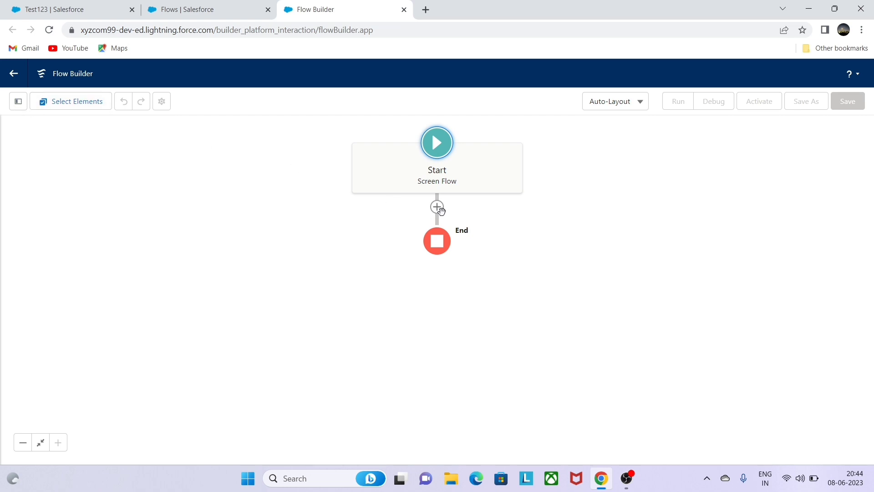
# - Create a new Variable resource 'recordId' of data type Text, marked Available for input
pyautogui.click(18, 99)
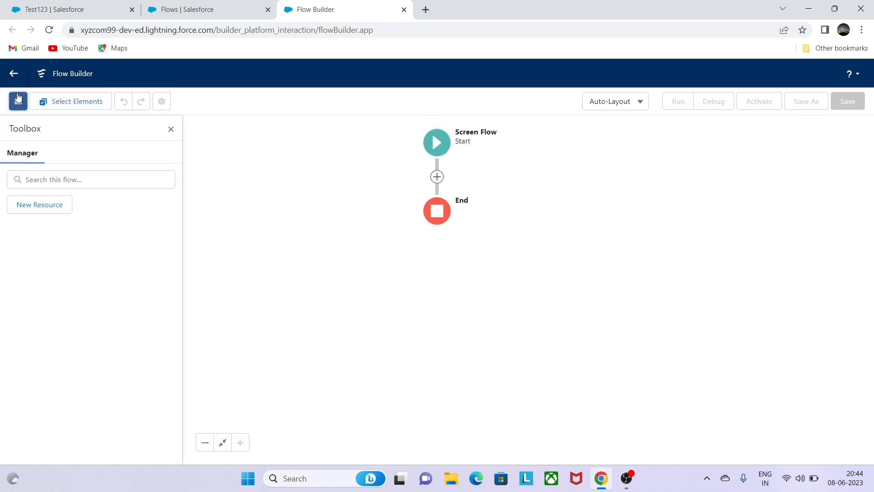
pyautogui.click(40, 200)
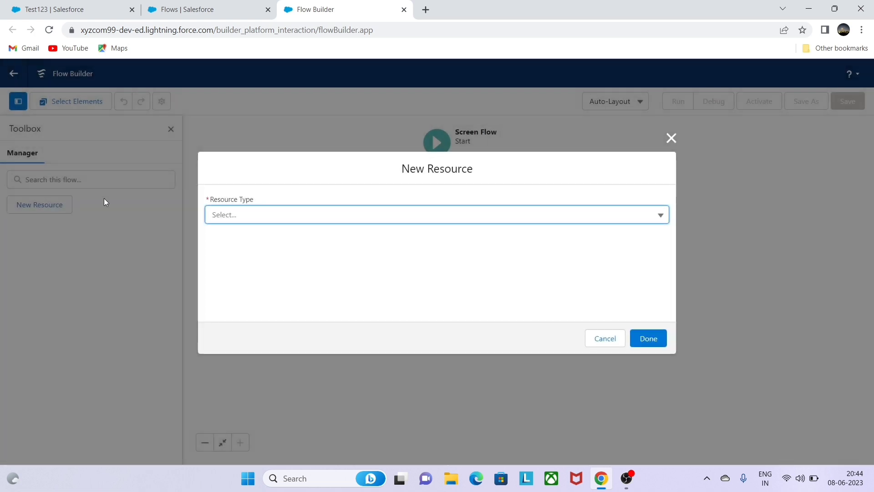
pyautogui.click(223, 220)
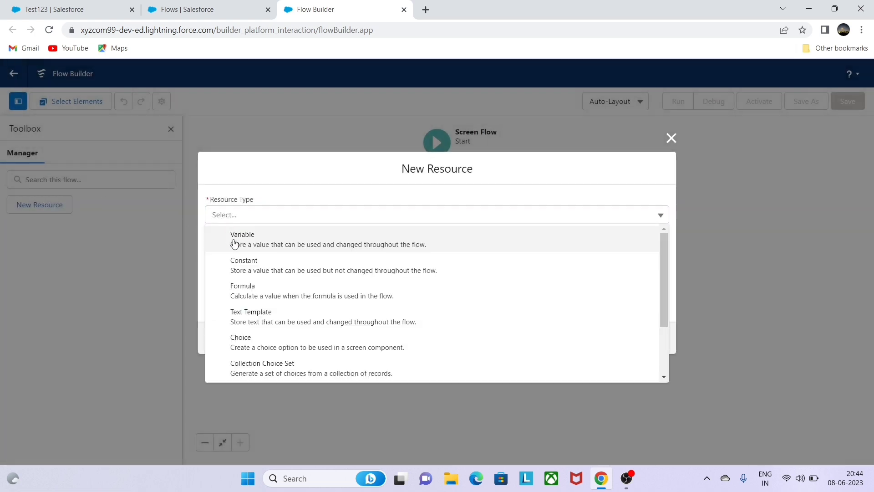
pyautogui.click(234, 241)
pyautogui.click(230, 236)
pyautogui.write('re')
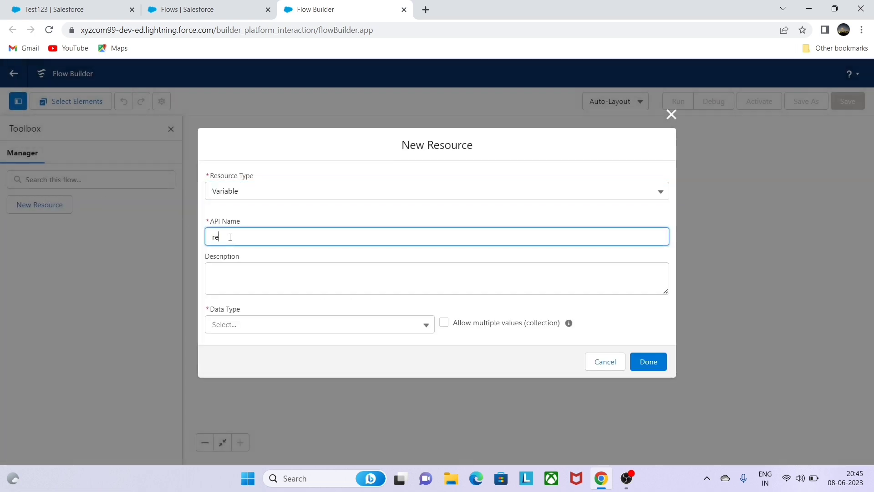
pyautogui.write('cord')
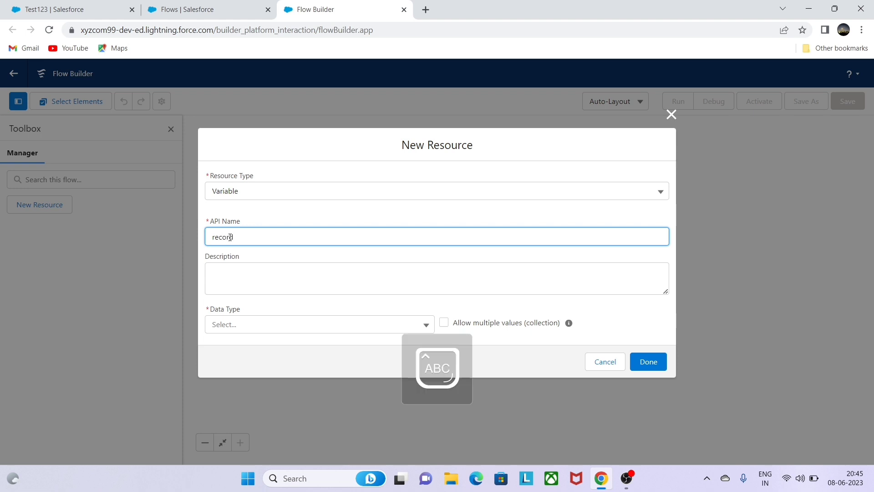
pyautogui.write('Id')
pyautogui.click(244, 321)
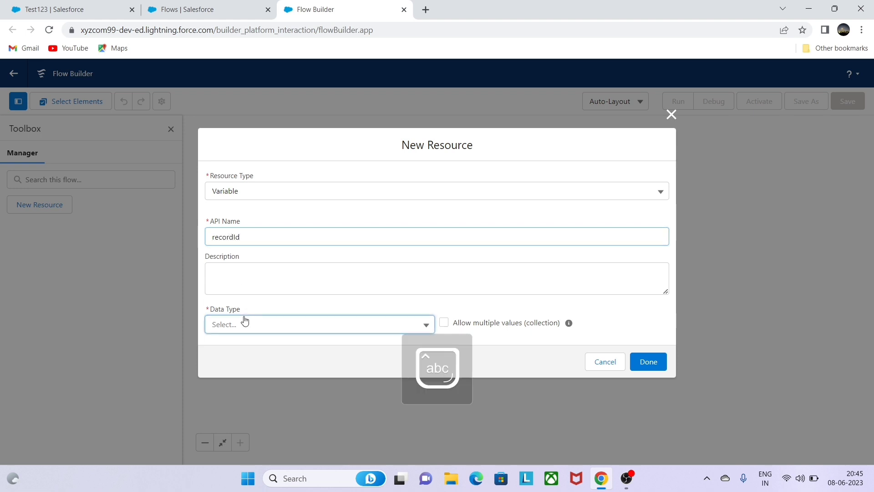
pyautogui.click(249, 171)
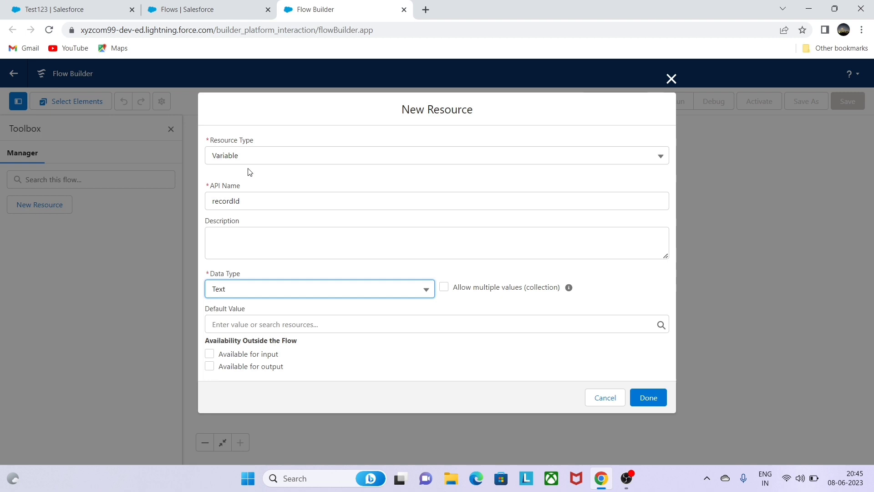
pyautogui.click(210, 355)
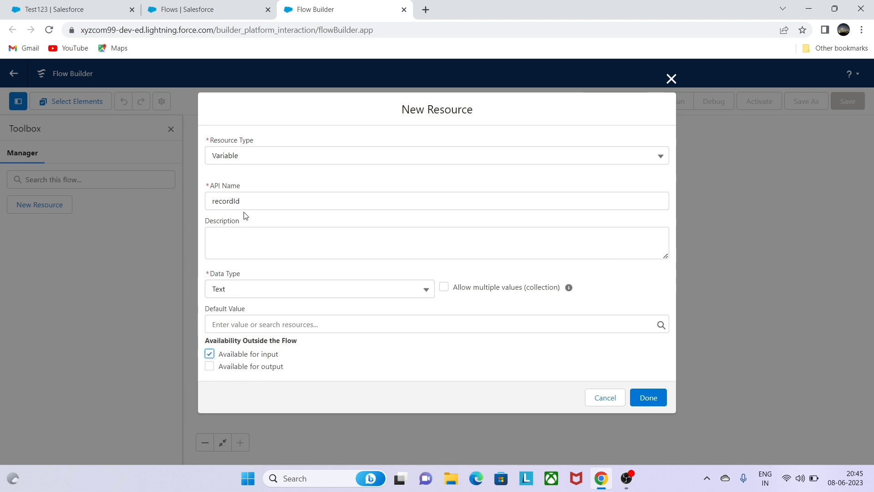
pyautogui.moveTo(242, 201); pyautogui.dragTo(204, 198)
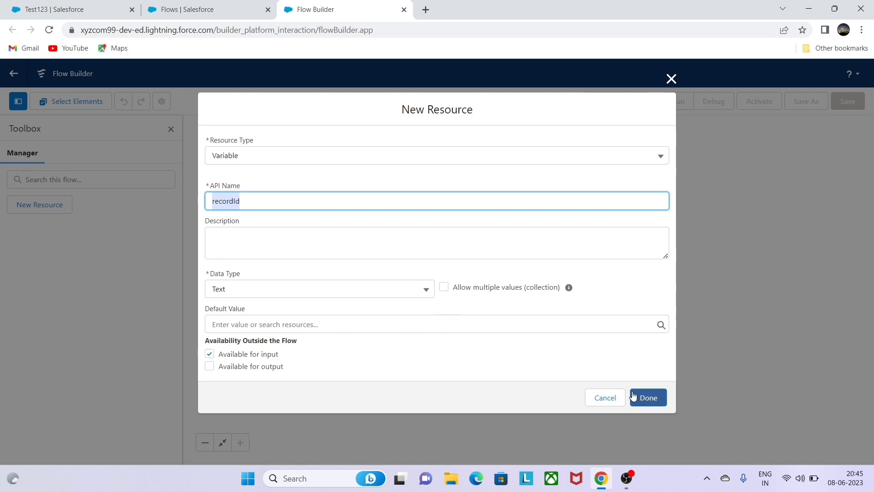
pyautogui.click(649, 398)
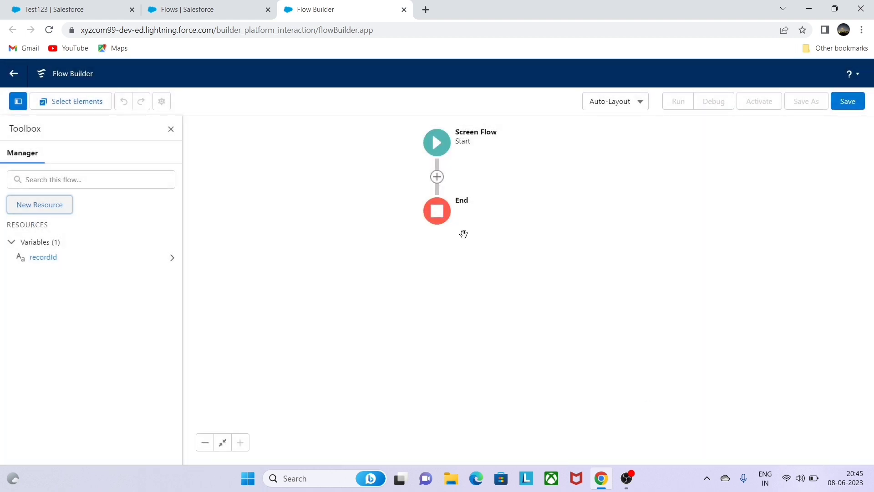
# - Add a Get Records element after Start, labelled 'AccountInformation'
pyautogui.click(437, 177)
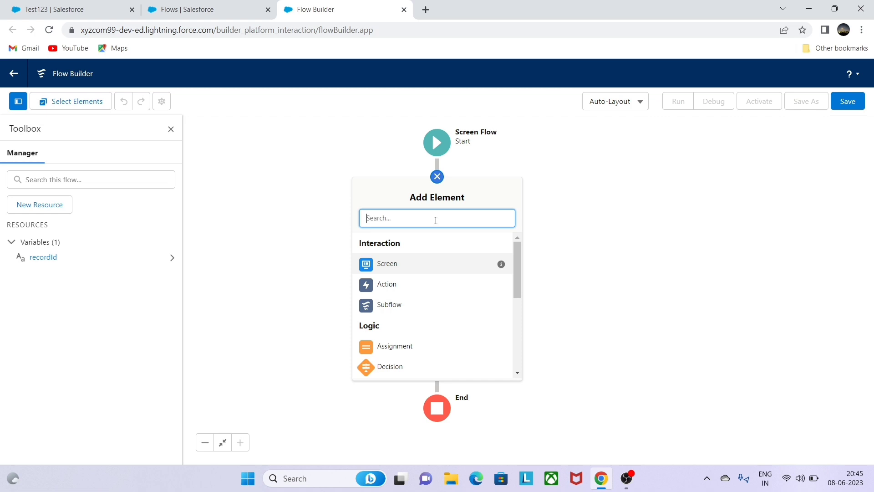
pyautogui.write('get')
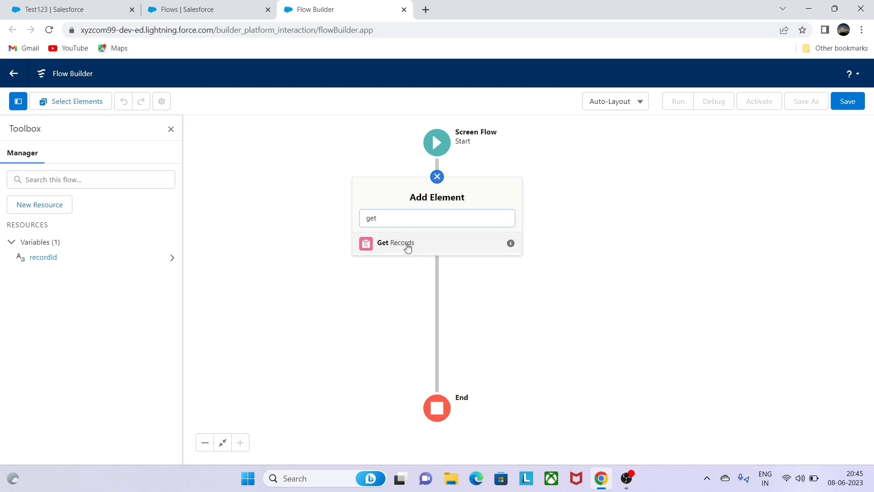
pyautogui.click(407, 246)
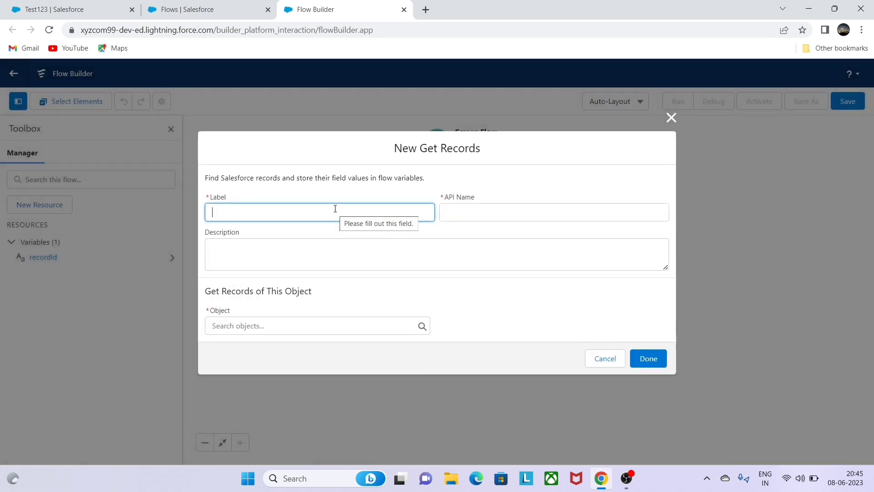
pyautogui.press('capslock')
pyautogui.write('A')
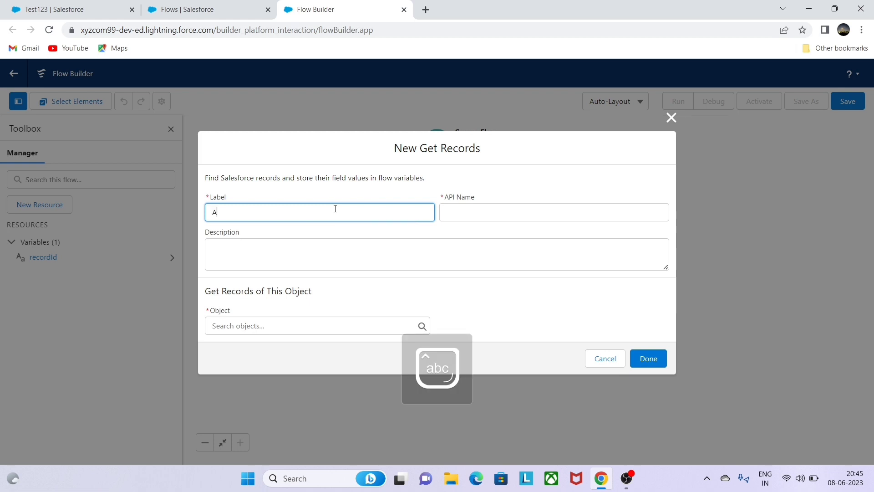
pyautogui.write('ccountInformat')
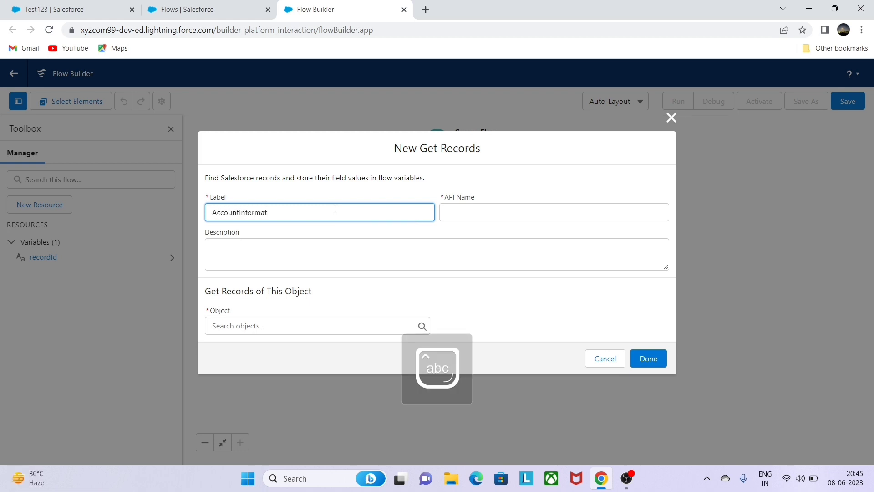
pyautogui.write('ion')
pyautogui.click(451, 210)
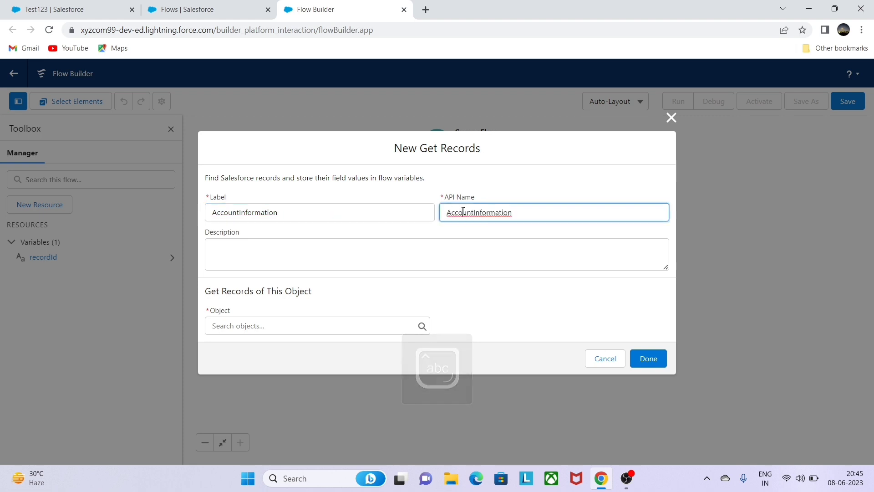
# - Query the Account object, filtering where Id equals {!recordId}, and confirm the element
pyautogui.click(285, 326)
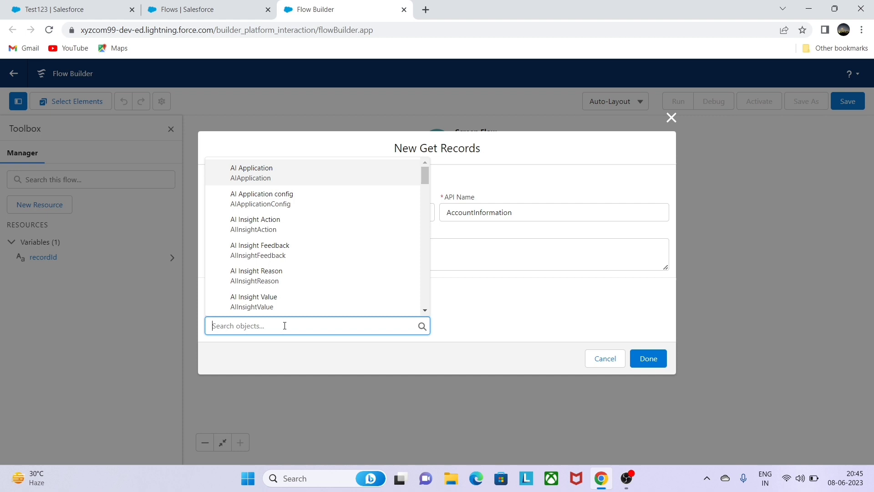
pyautogui.write('Accou')
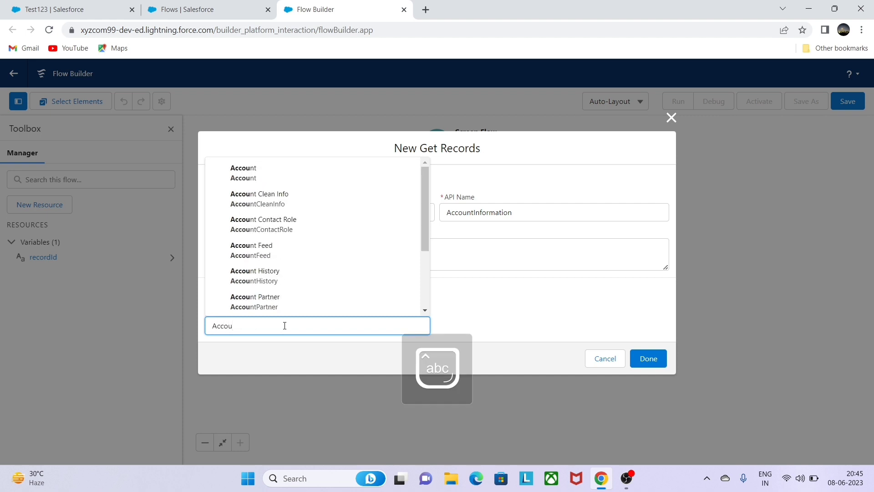
pyautogui.click(243, 181)
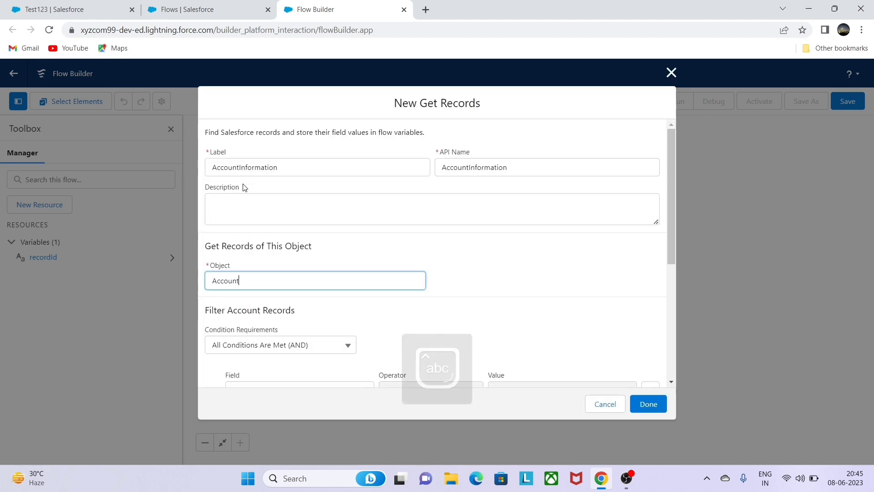
pyautogui.moveTo(670, 187); pyautogui.dragTo(678, 248)
pyautogui.click(330, 273)
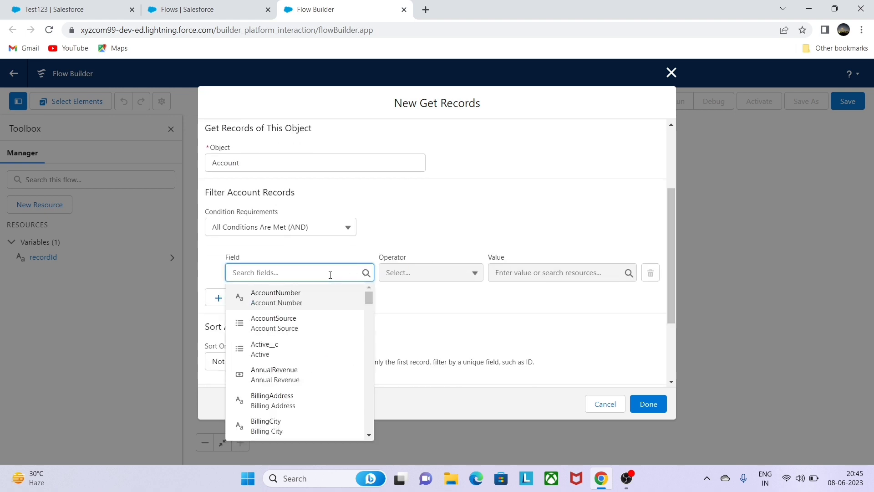
pyautogui.press('capslock')
pyautogui.write('ID')
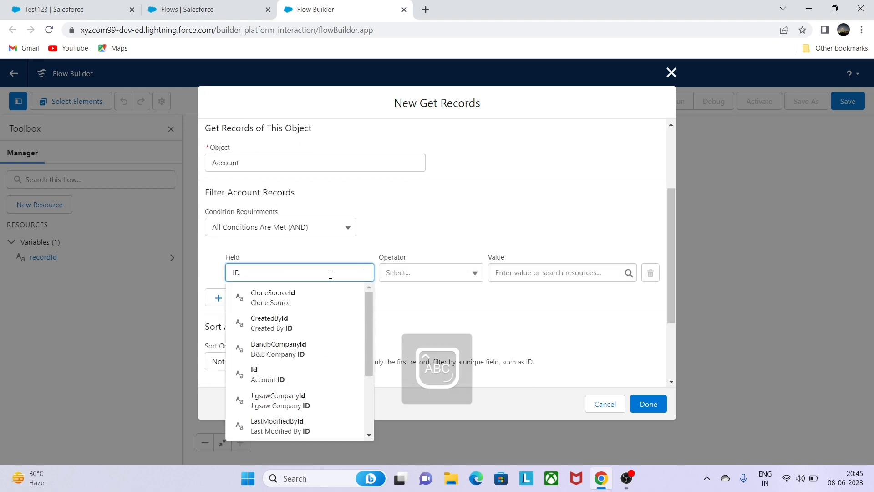
pyautogui.click(286, 381)
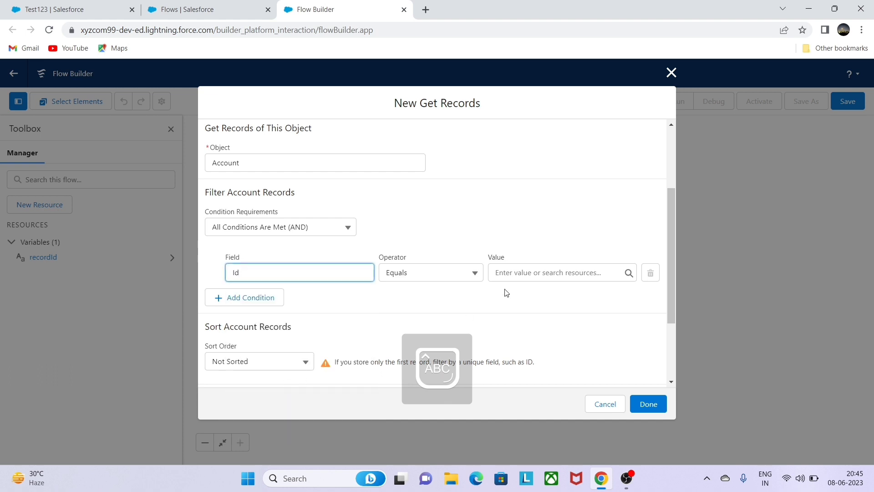
pyautogui.click(525, 272)
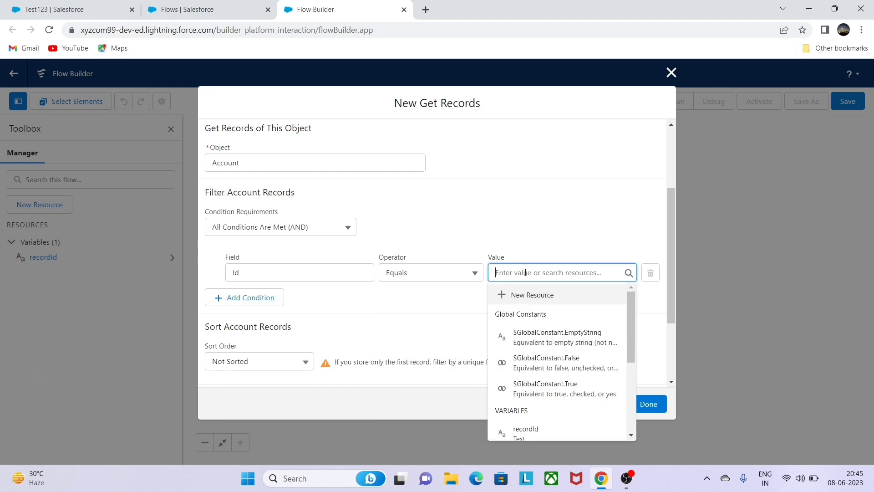
pyautogui.click(546, 423)
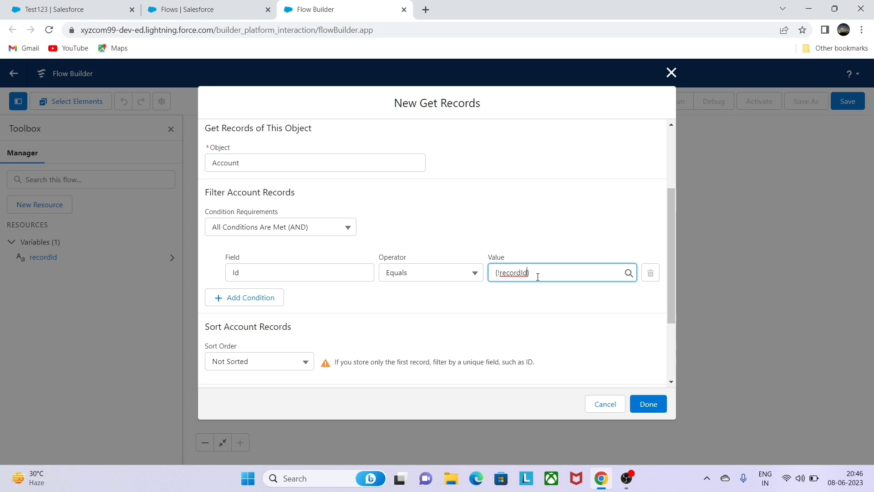
pyautogui.moveTo(668, 305); pyautogui.dragTo(671, 370)
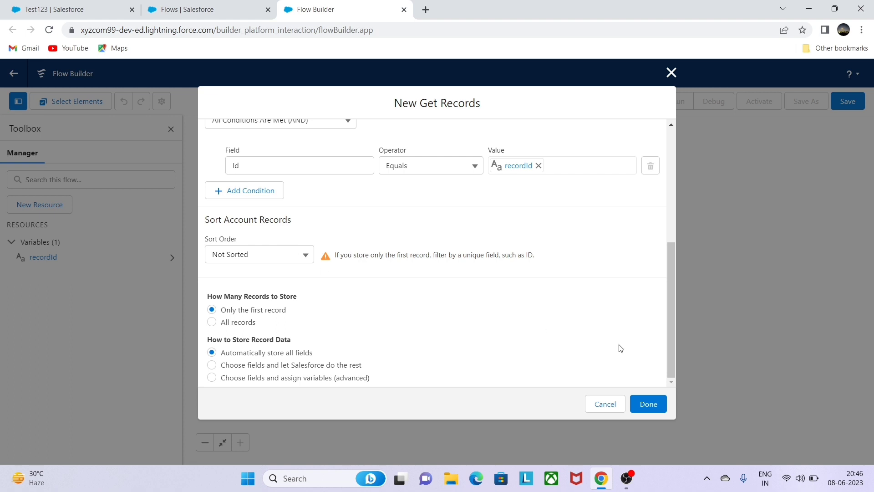
pyautogui.click(647, 405)
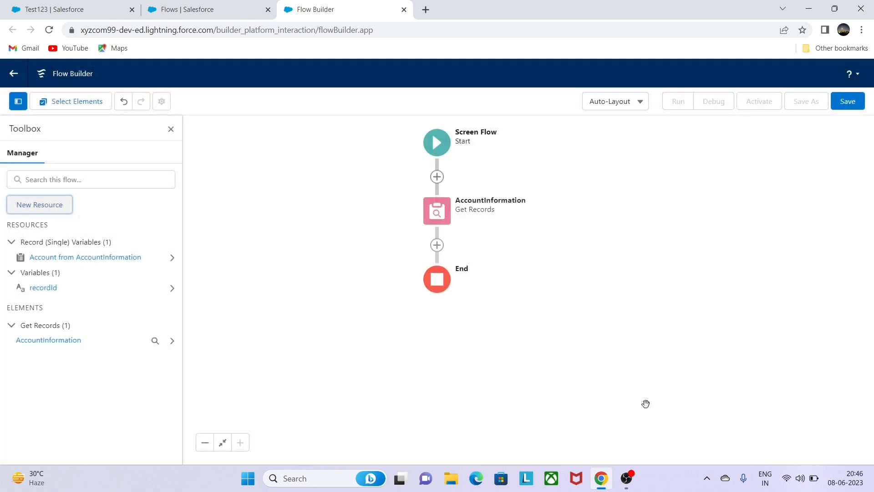
# - Insert a Screen after AccountInformation with label 'Display Fields' and API name Display_Fields
pyautogui.click(437, 245)
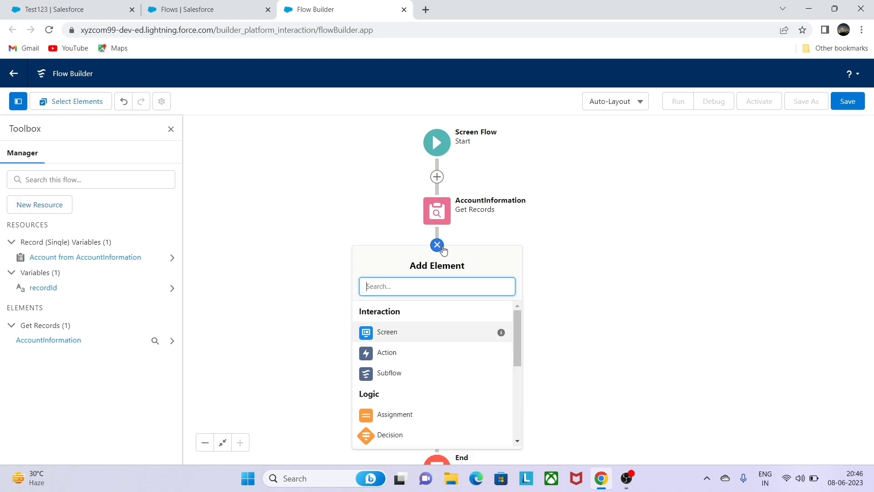
pyautogui.click(393, 333)
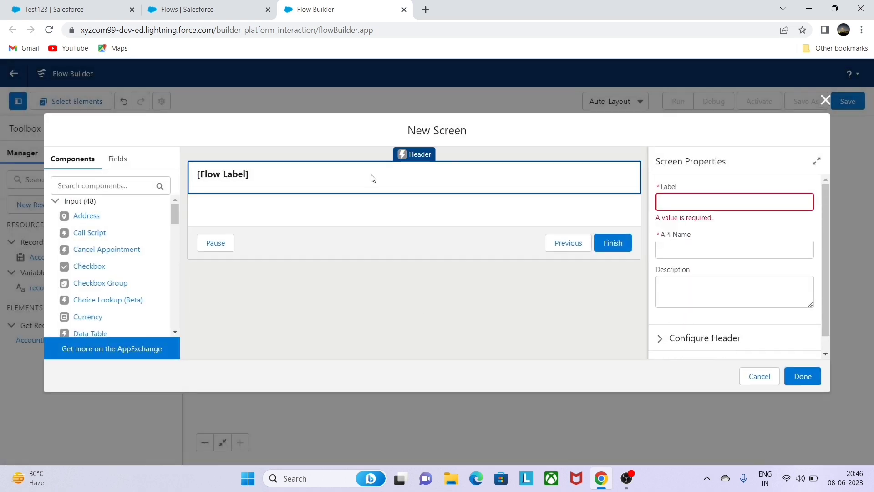
pyautogui.click(694, 200)
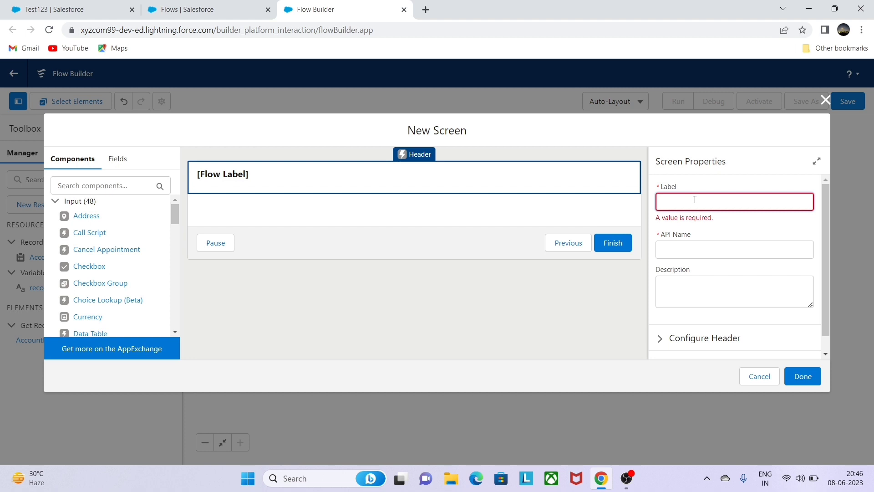
pyautogui.write('Displa')
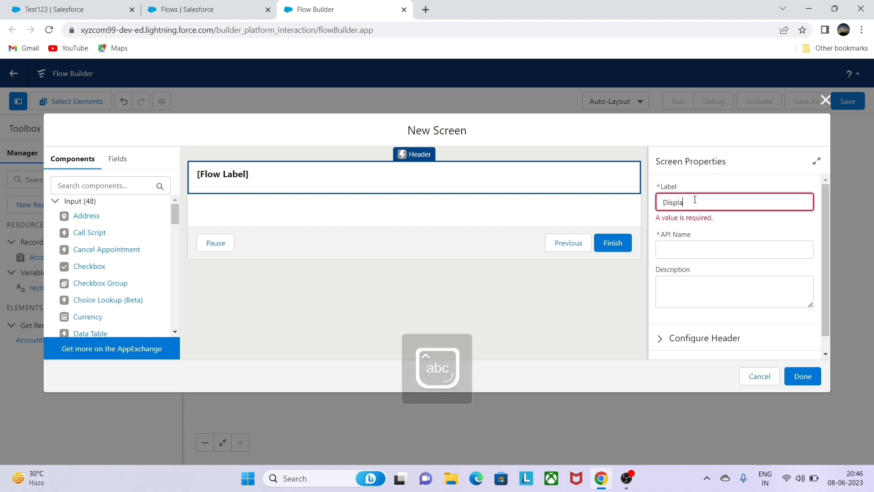
pyautogui.write('y Fields')
pyautogui.click(682, 248)
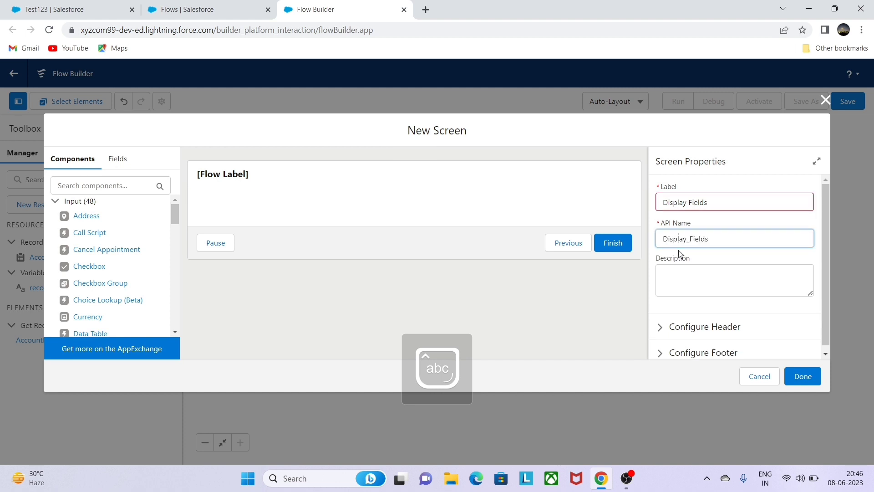
pyautogui.click(690, 206)
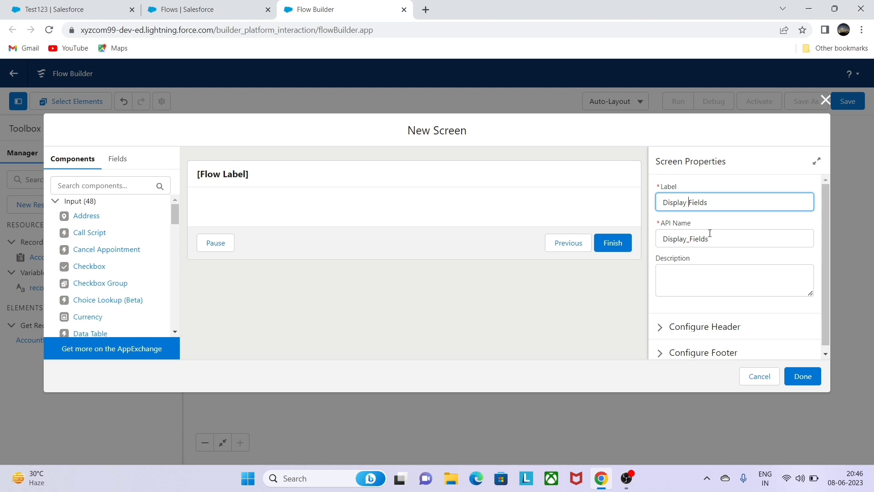
pyautogui.click(691, 276)
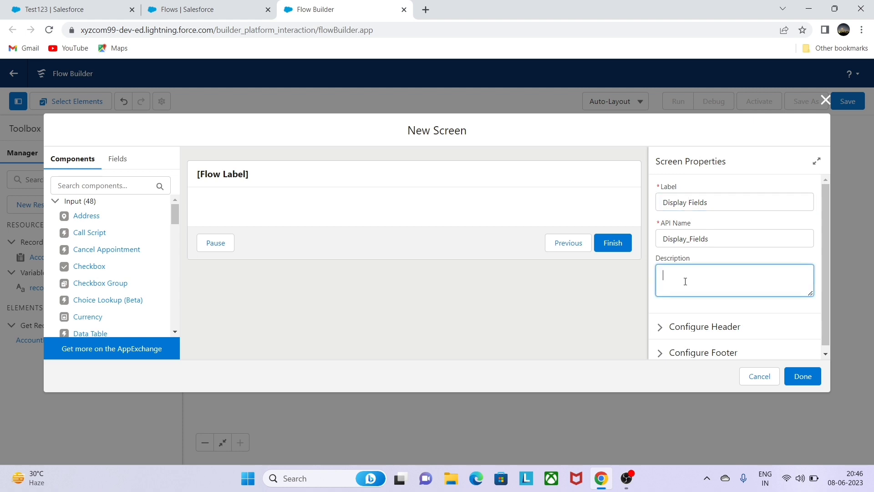
pyautogui.click(830, 232)
pyautogui.scroll(-1, 830, 230)
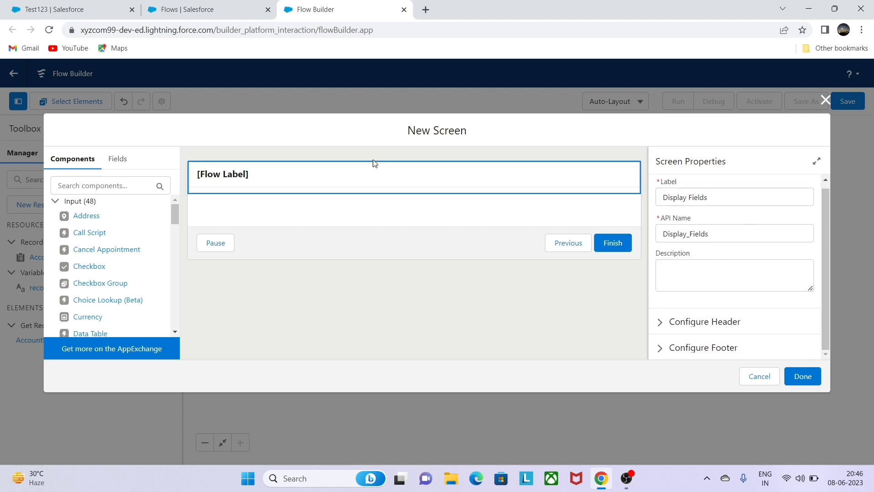
# - Search components for 'disp' and drag a Display Text component onto the screen
pyautogui.click(148, 184)
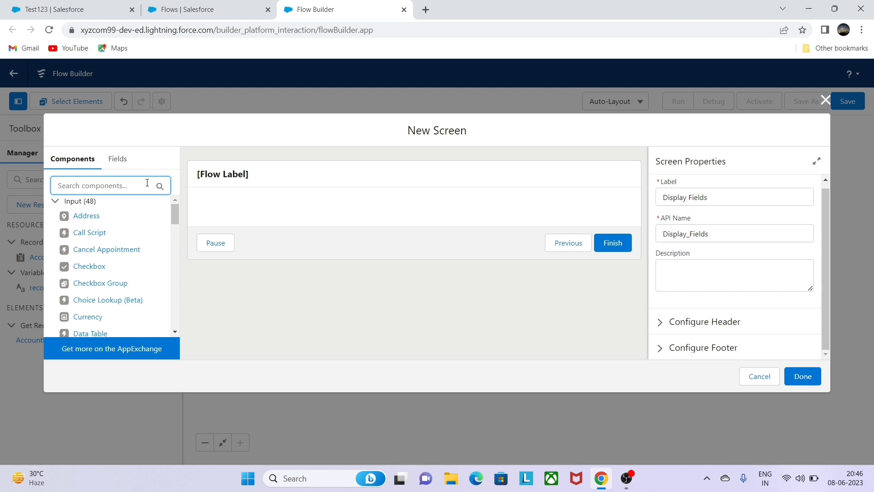
pyautogui.write('displ')
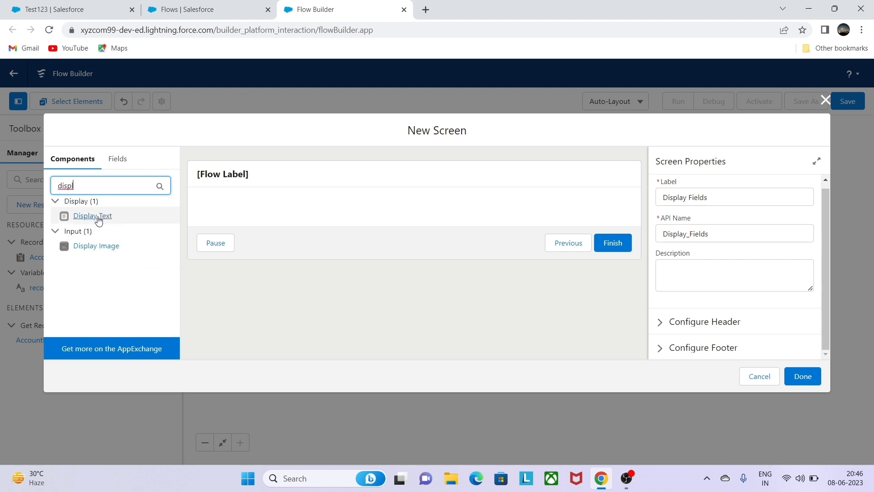
pyautogui.moveTo(99, 221); pyautogui.dragTo(226, 204)
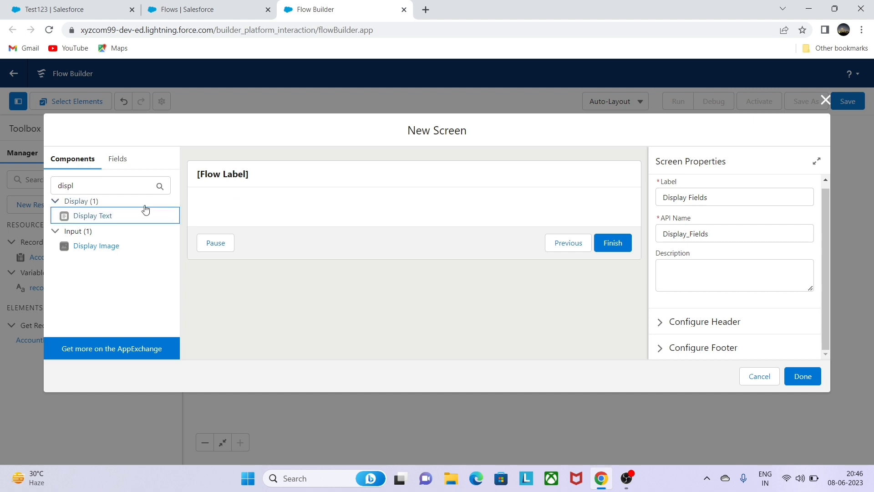
pyautogui.moveTo(101, 217); pyautogui.dragTo(214, 203)
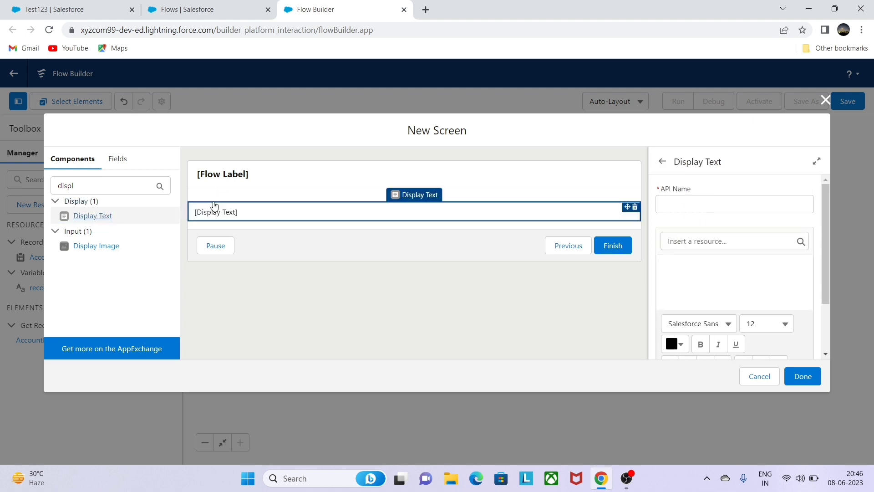
# - Give the Display Text component the API name 'FieldValue'
pyautogui.click(744, 234)
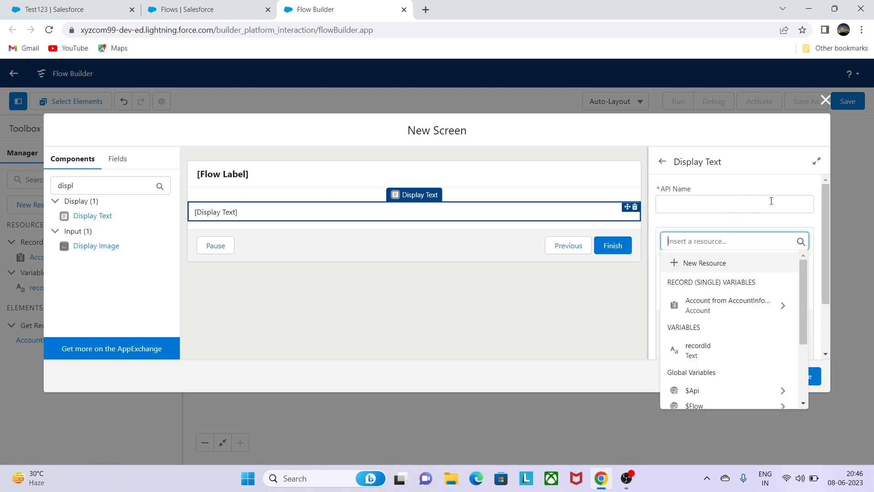
pyautogui.click(744, 200)
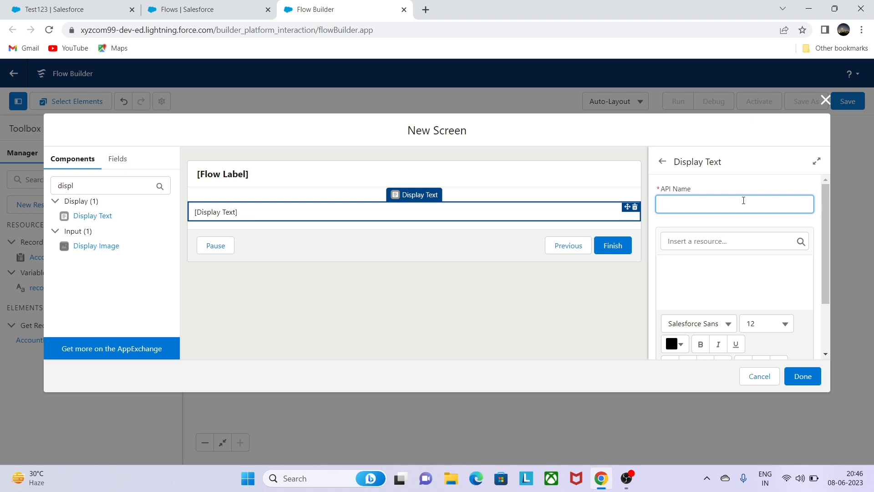
pyautogui.press('capslock')
pyautogui.write('F')
pyautogui.press('capslock')
pyautogui.write('iel')
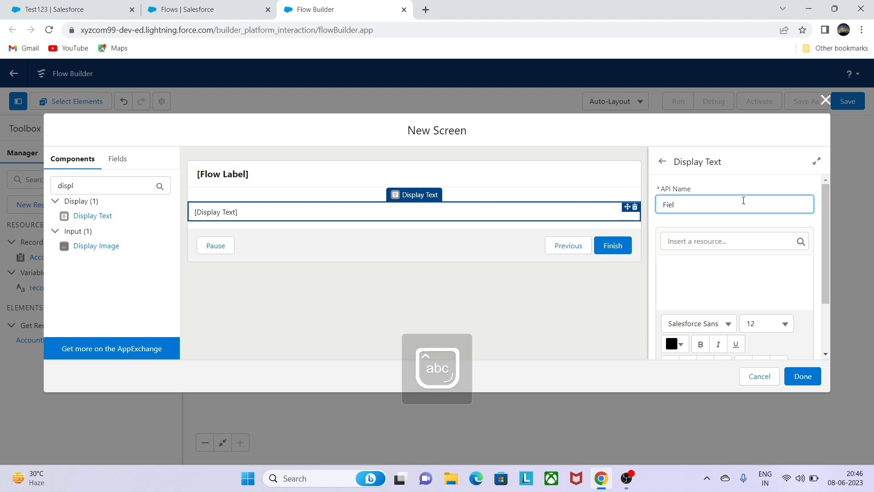
pyautogui.write('d')
pyautogui.press('capslock')
pyautogui.write('V')
pyautogui.press('capslock')
pyautogui.write('alue')
# - Insert {!AccountInformation.Active__c} into the text, then browse AccountInformation fields on a new line for Name
pyautogui.click(728, 242)
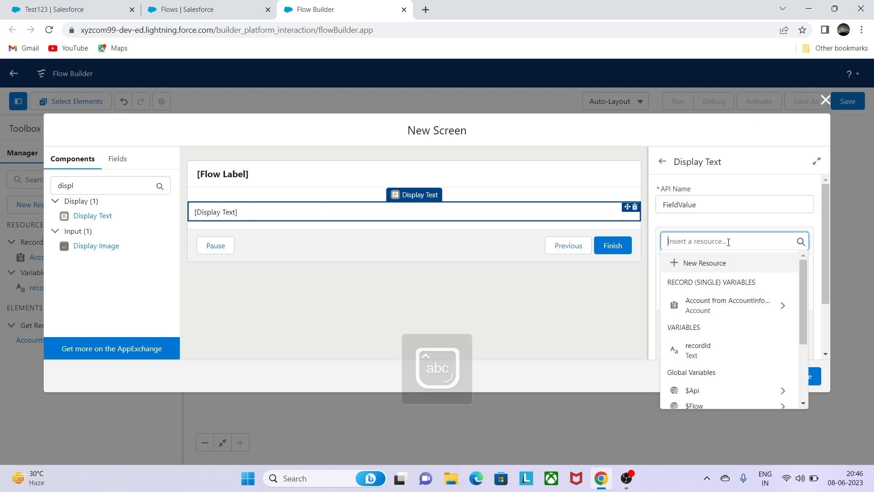
pyautogui.click(729, 306)
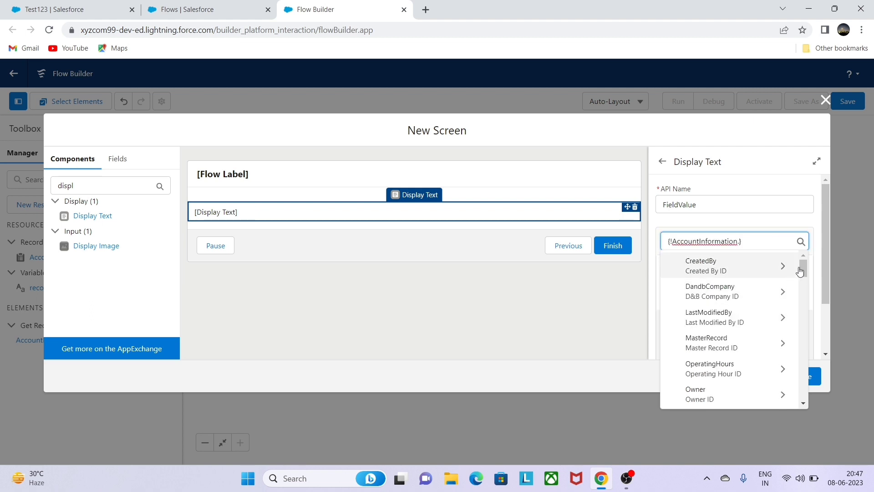
pyautogui.moveTo(802, 268); pyautogui.dragTo(802, 283)
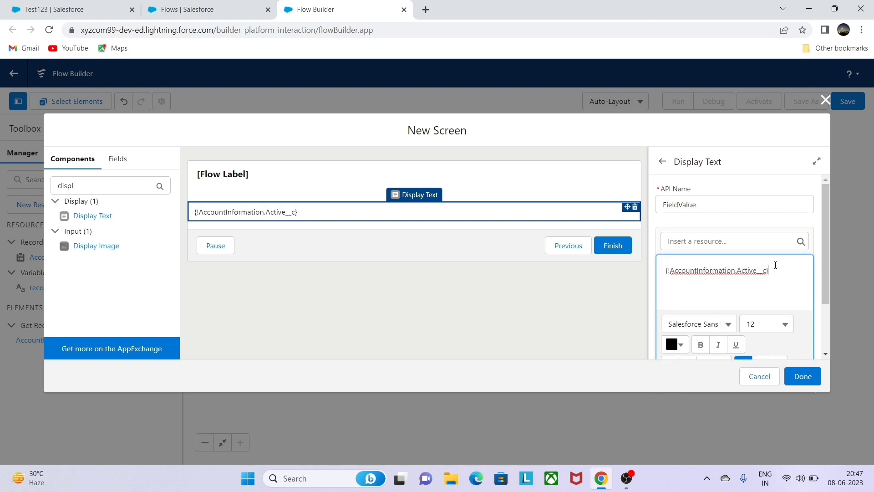
pyautogui.press('Return')
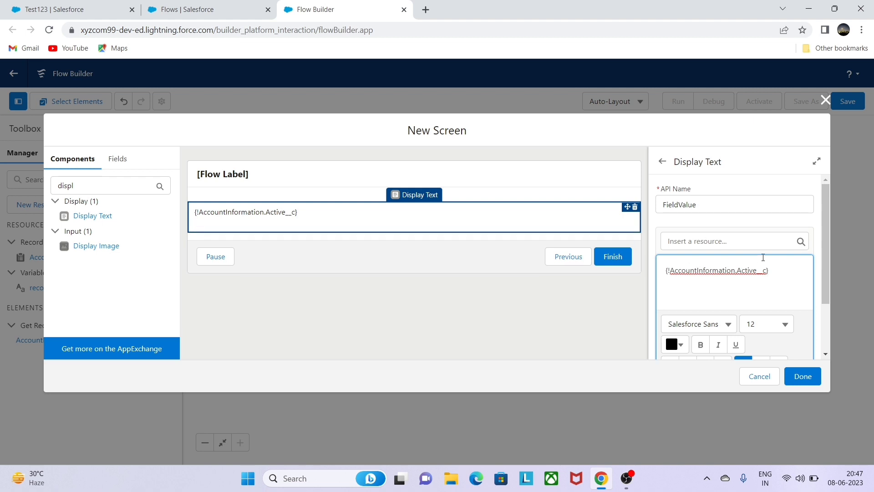
pyautogui.click(740, 242)
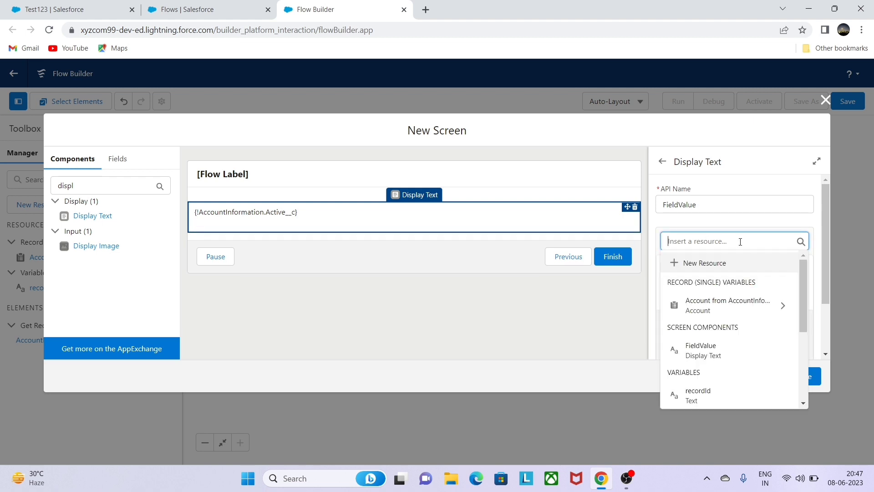
pyautogui.click(751, 298)
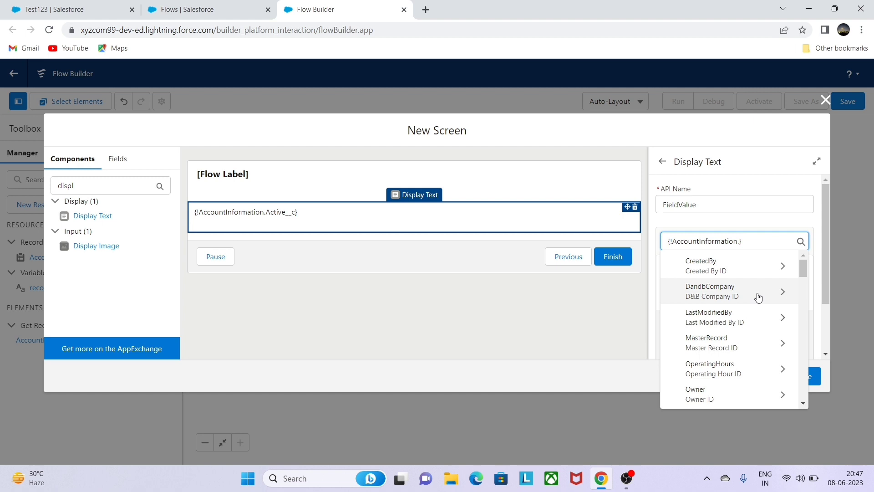
pyautogui.moveTo(802, 271); pyautogui.dragTo(805, 375)
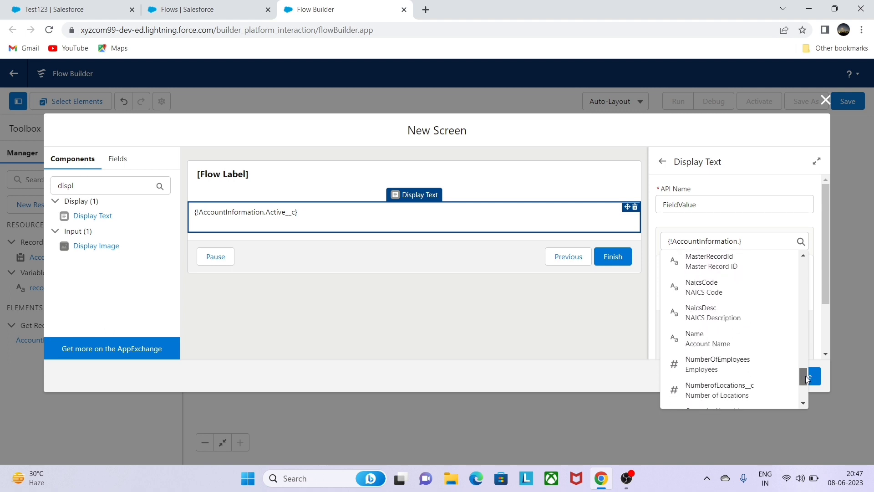
# - Insert the account Name and Rating merge fields, with Rating on its own line
pyautogui.click(736, 339)
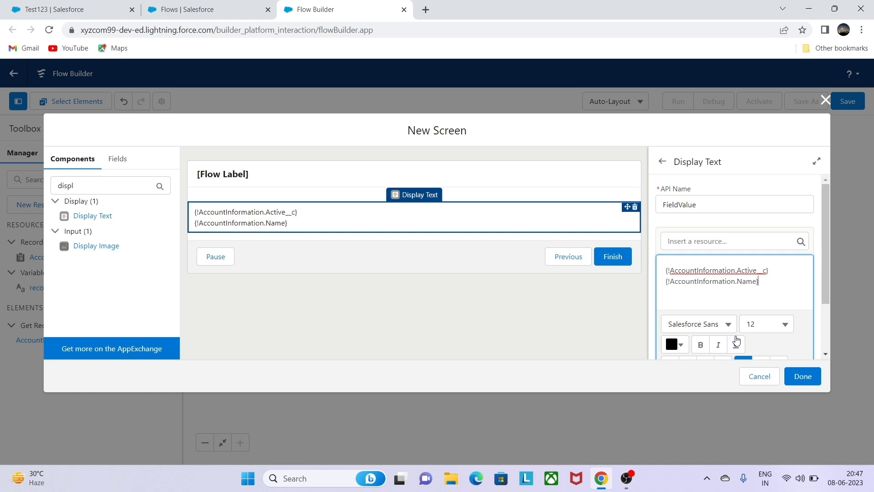
pyautogui.click(727, 238)
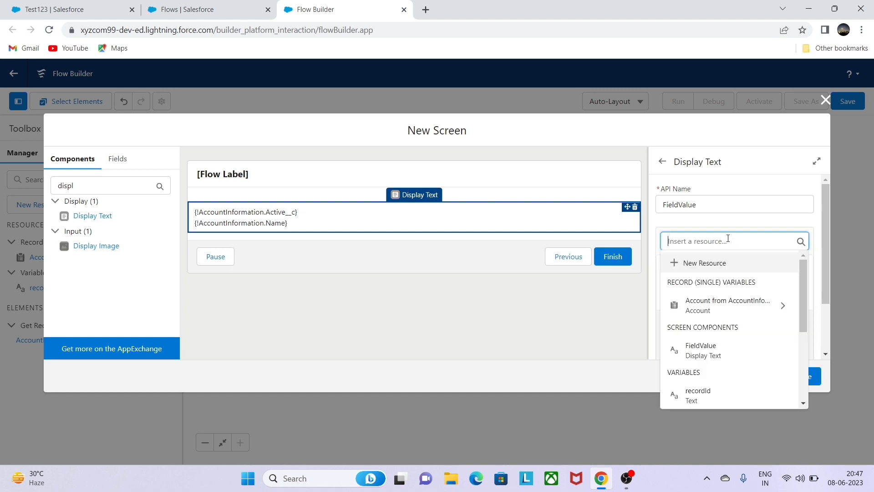
pyautogui.click(741, 304)
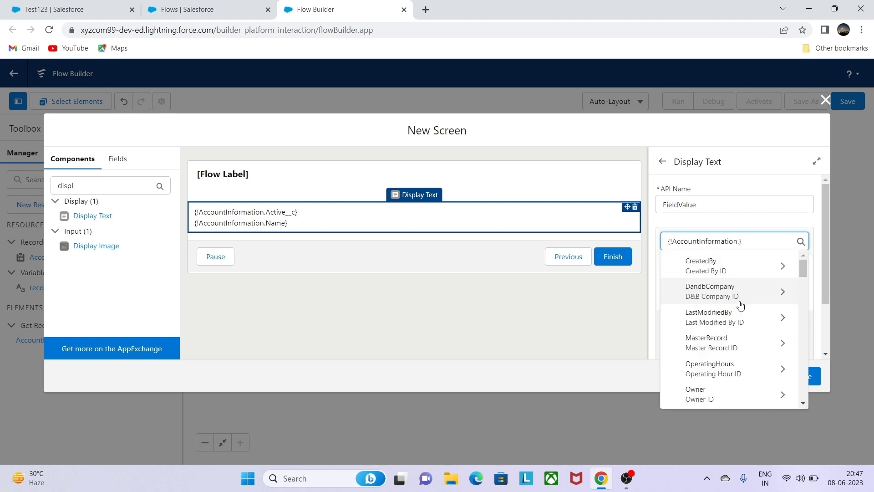
pyautogui.write('Ratin')
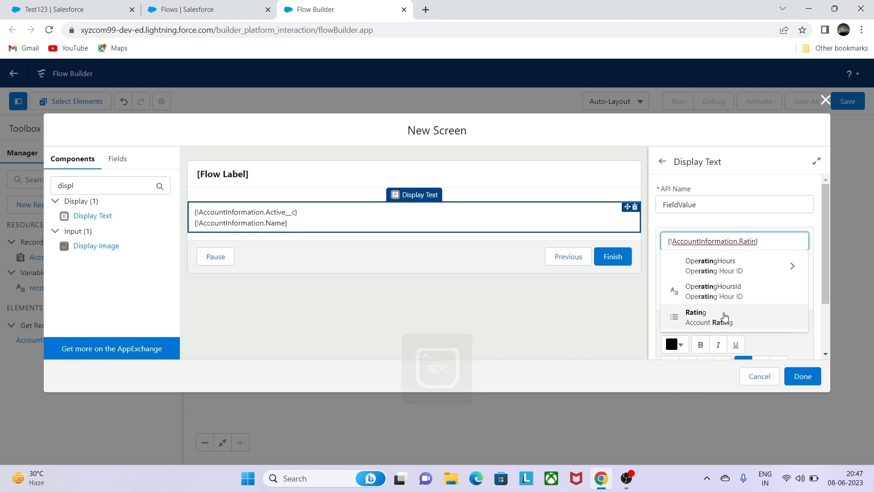
pyautogui.click(696, 320)
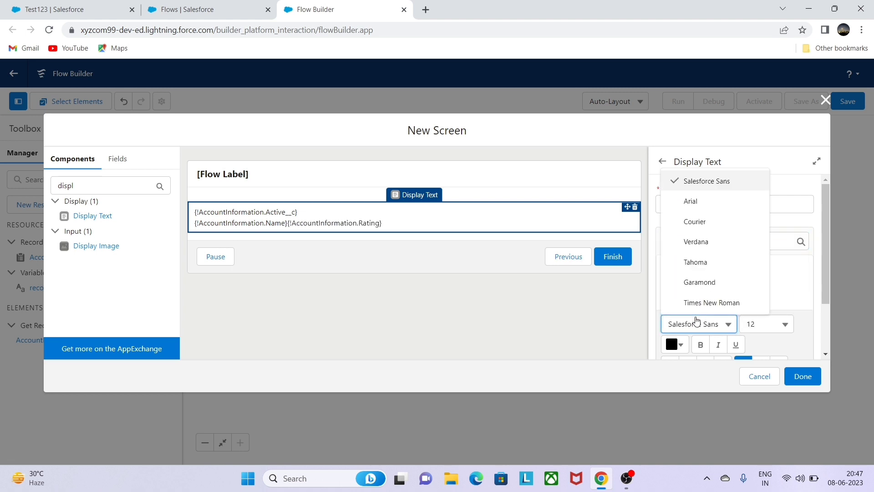
pyautogui.click(789, 277)
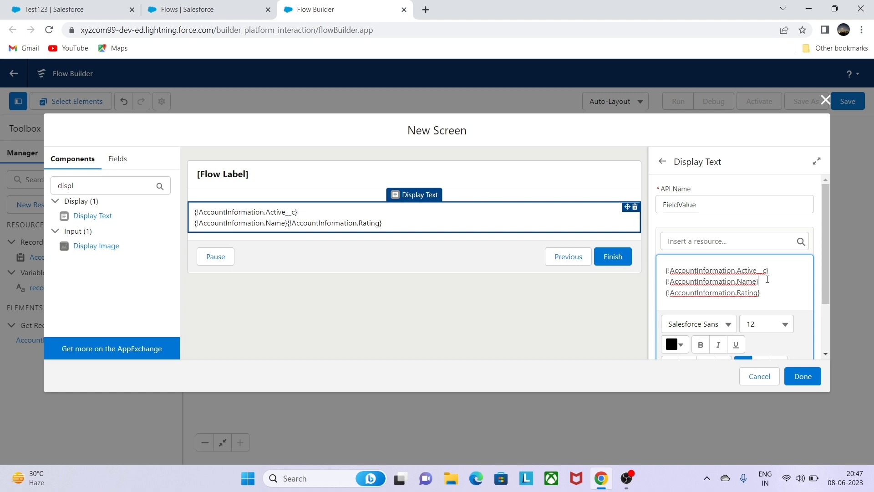
pyautogui.press('Return')
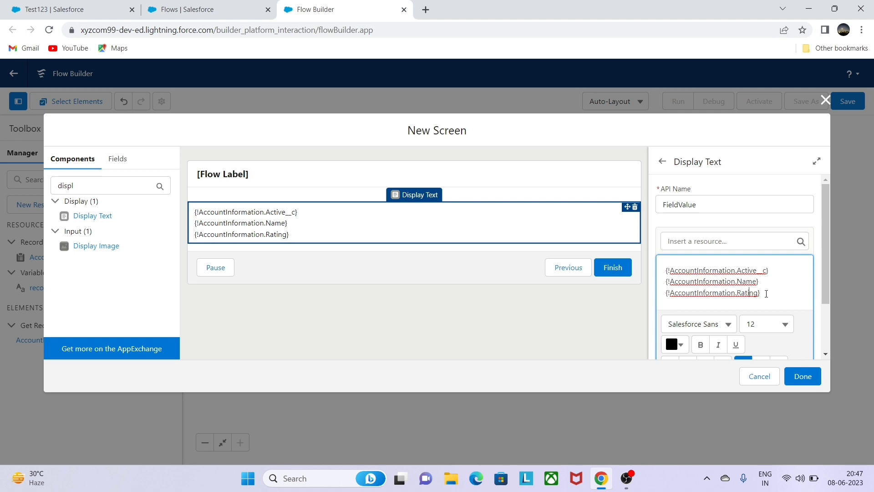
# - Add the {!AccountInformation.Phone} merge field on a new line below Rating
pyautogui.press('Return')
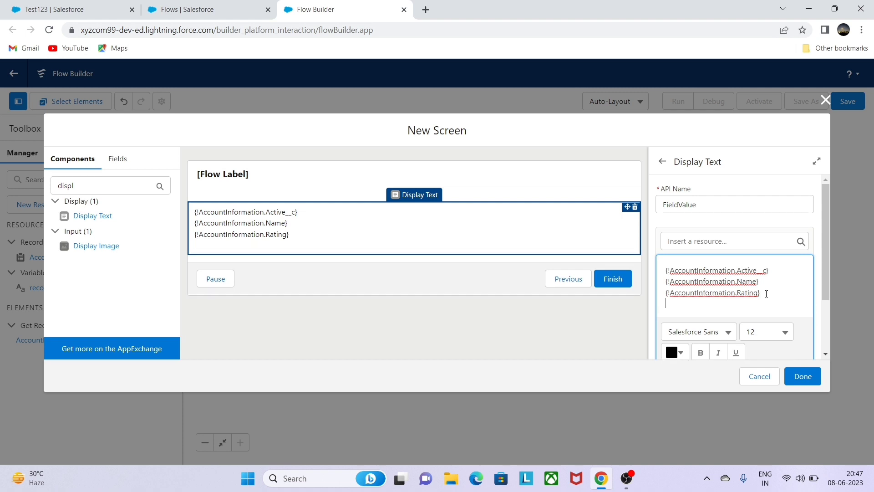
pyautogui.click(700, 243)
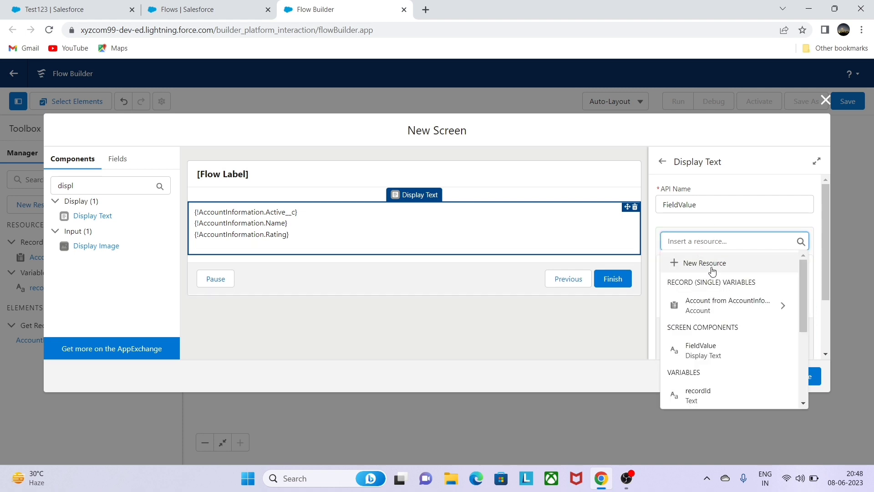
pyautogui.click(735, 302)
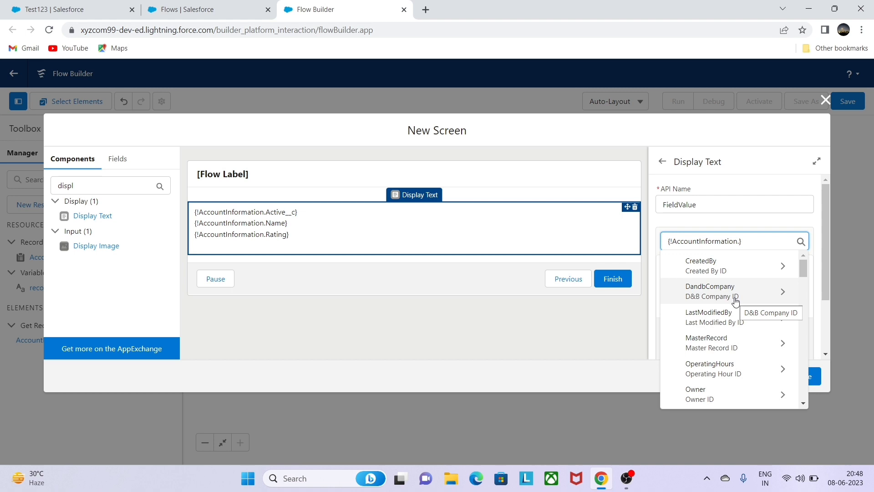
pyautogui.write('Phone')
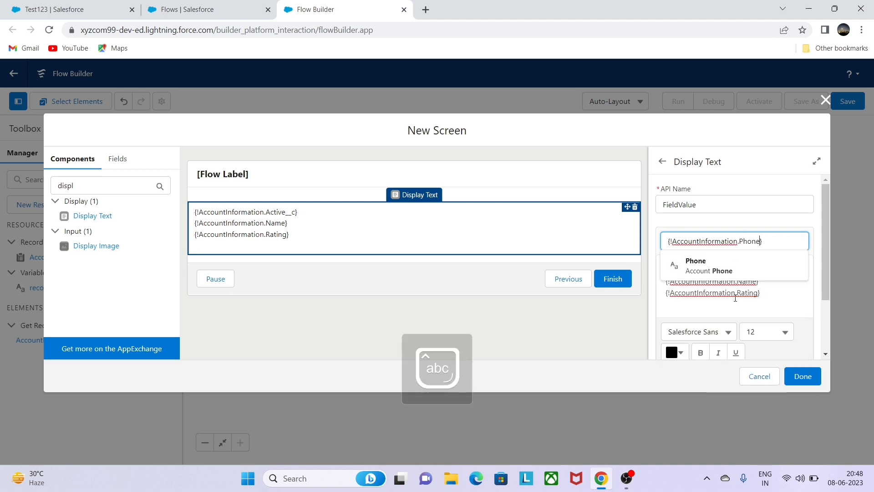
pyautogui.click(716, 263)
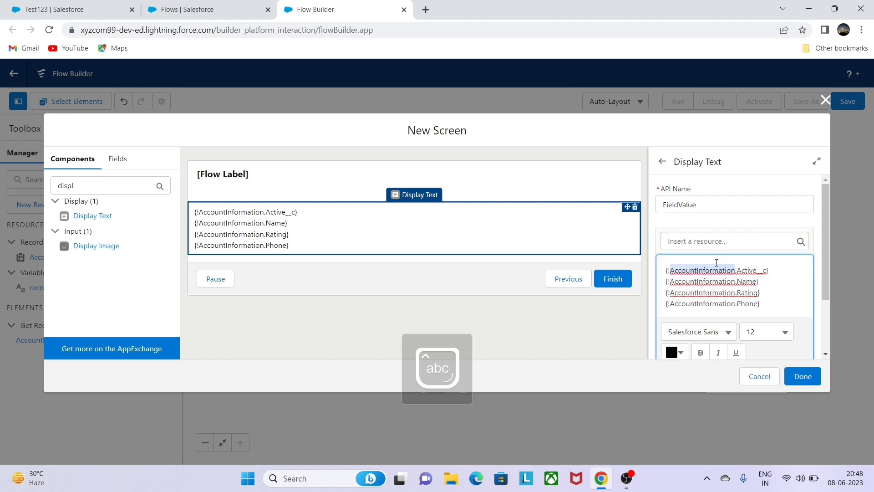
# - Bold all four merge field lines, pick a green text colour, and close the screen editor
pyautogui.moveTo(823, 283); pyautogui.dragTo(823, 287)
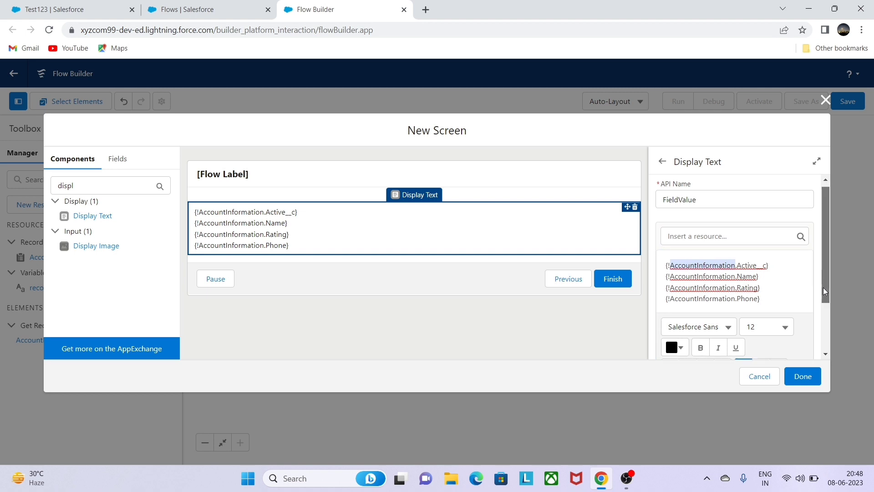
pyautogui.moveTo(769, 302); pyautogui.dragTo(658, 261)
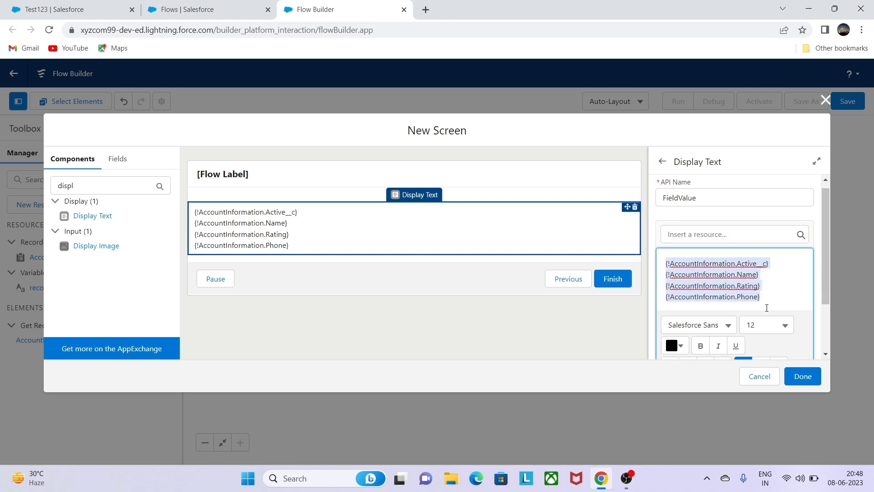
pyautogui.click(700, 345)
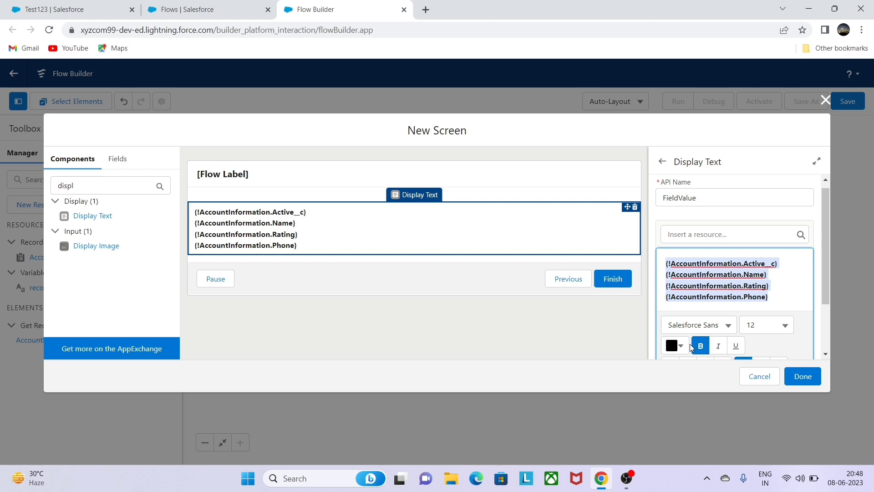
pyautogui.click(675, 345)
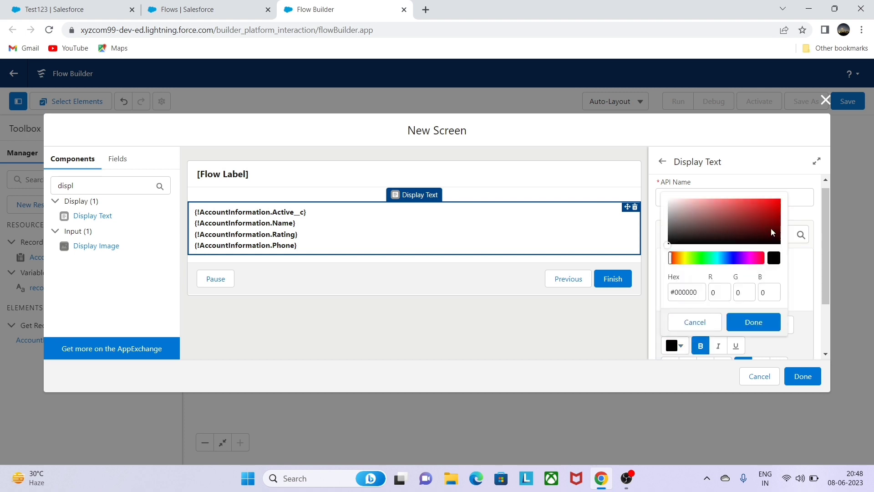
pyautogui.click(700, 258)
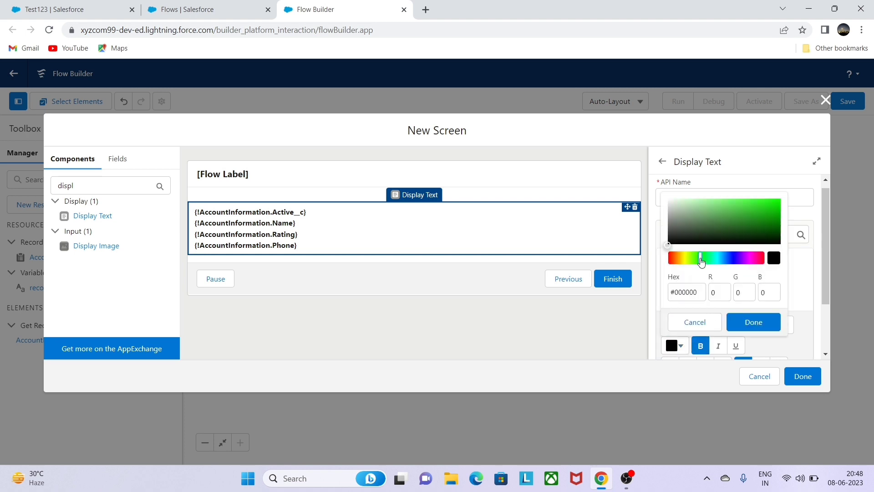
pyautogui.moveTo(823, 268); pyautogui.dragTo(840, 330)
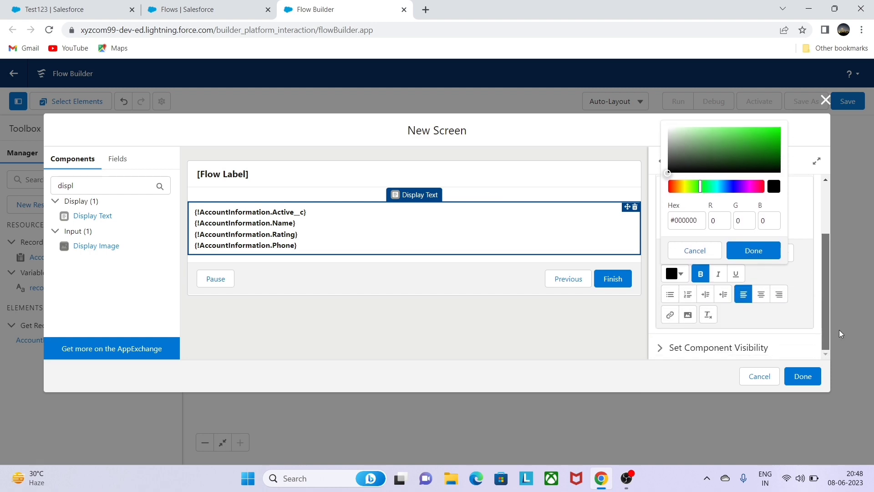
pyautogui.click(807, 385)
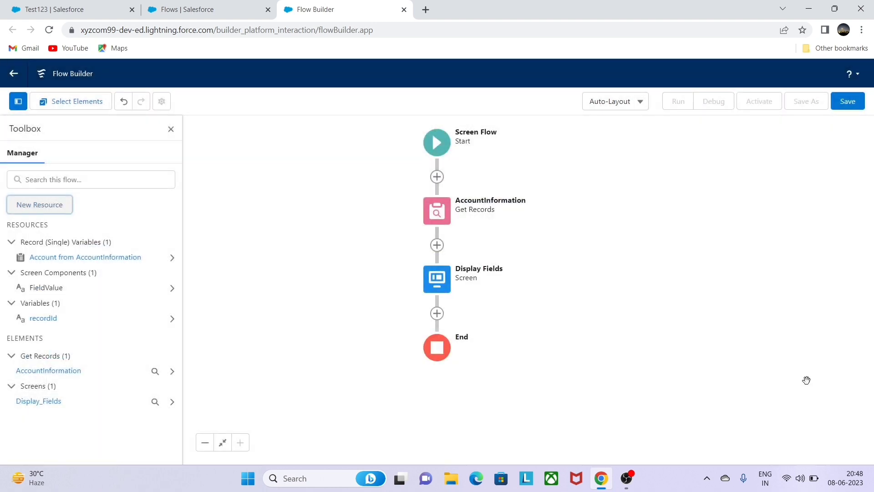
# - Save the flow with Flow Label 'FieldDisplay', activate Version 1, and return to the Flows list
pyautogui.click(849, 101)
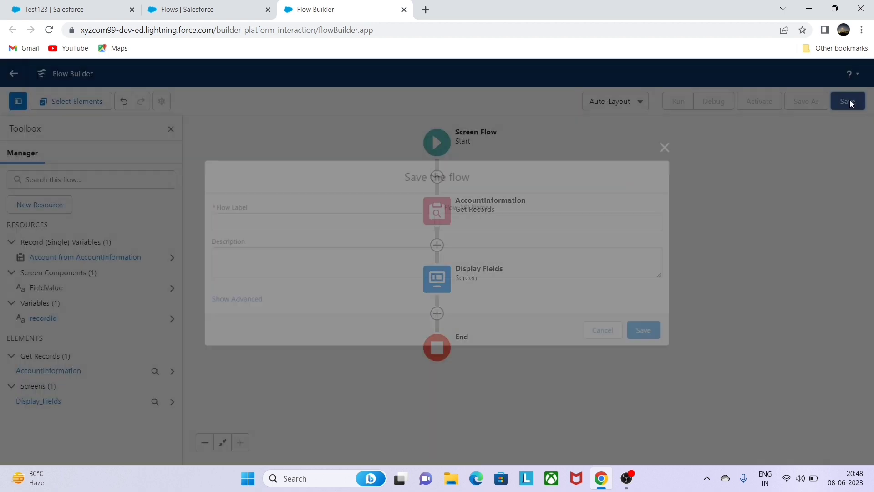
pyautogui.click(354, 224)
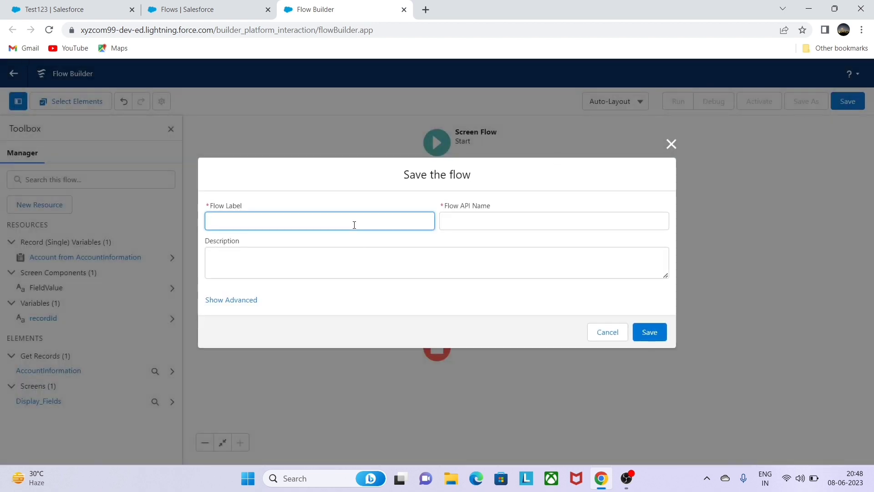
pyautogui.write('Fie')
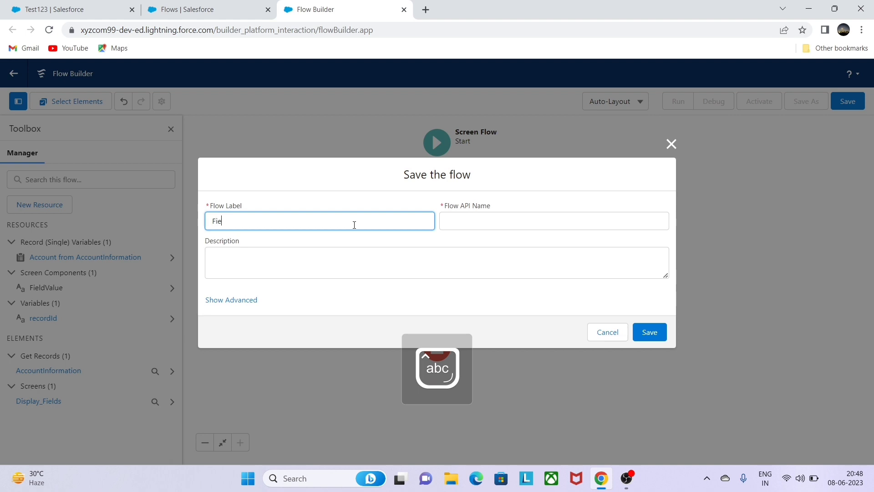
pyautogui.write('ldDisplay')
pyautogui.click(492, 224)
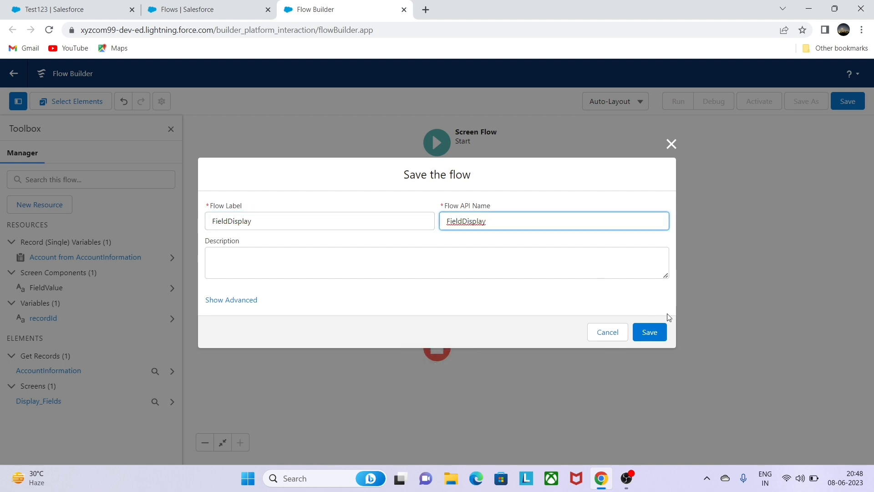
pyautogui.click(649, 332)
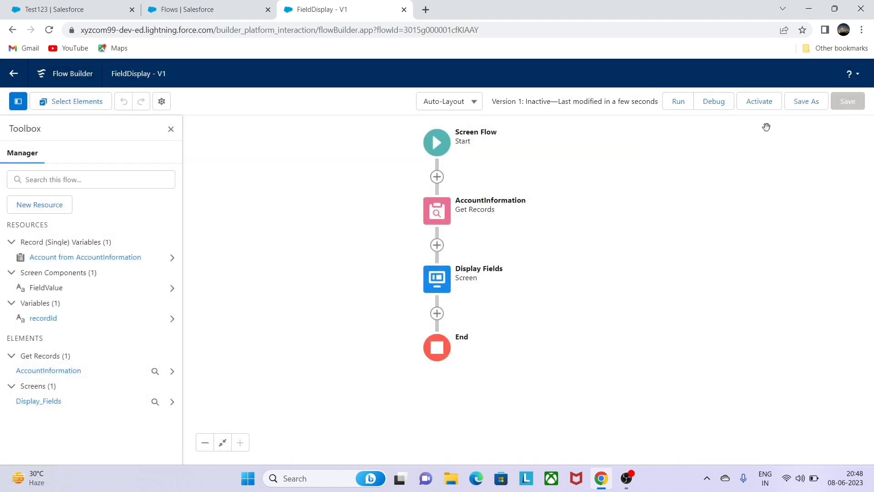
pyautogui.click(759, 109)
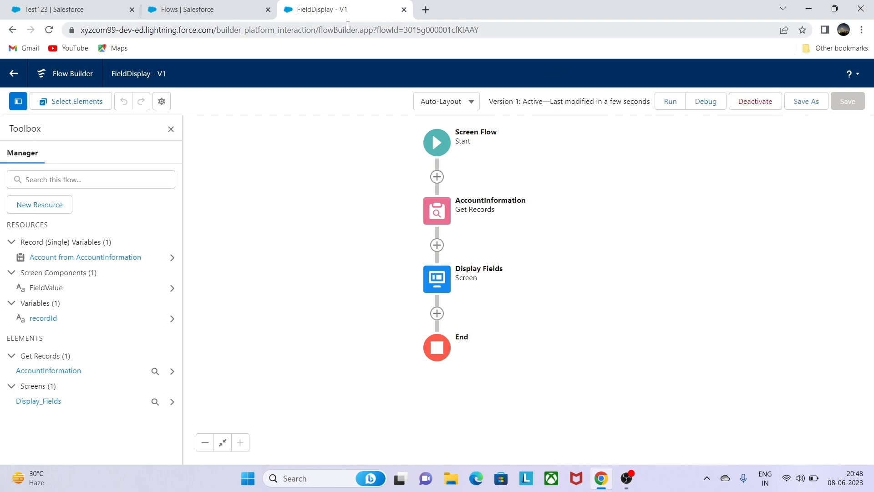
pyautogui.click(204, 4)
# - Open the Test123 account record page in Lightning App Builder and close the onboarding tip and Page Analysis panel
pyautogui.click(80, 11)
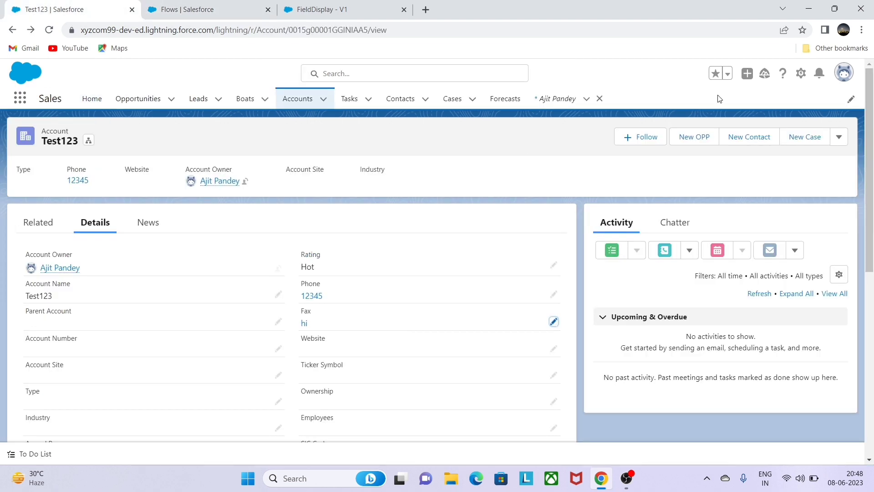
pyautogui.click(801, 73)
pyautogui.click(745, 203)
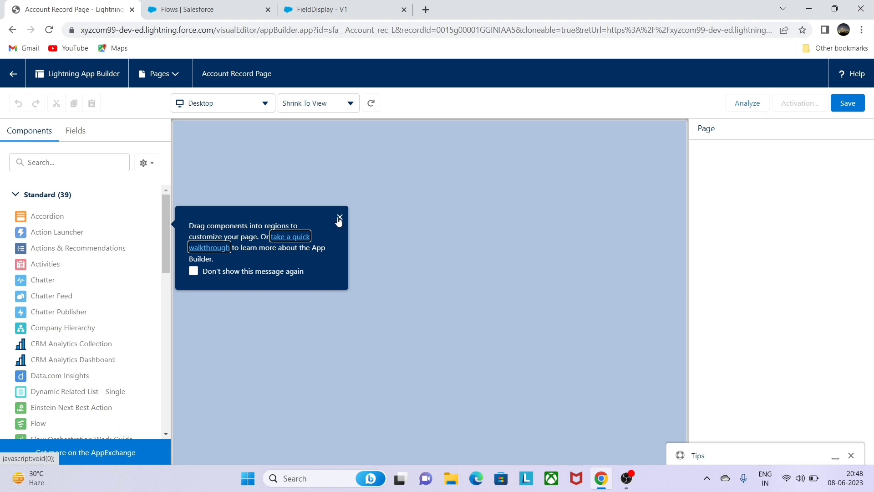
pyautogui.click(339, 218)
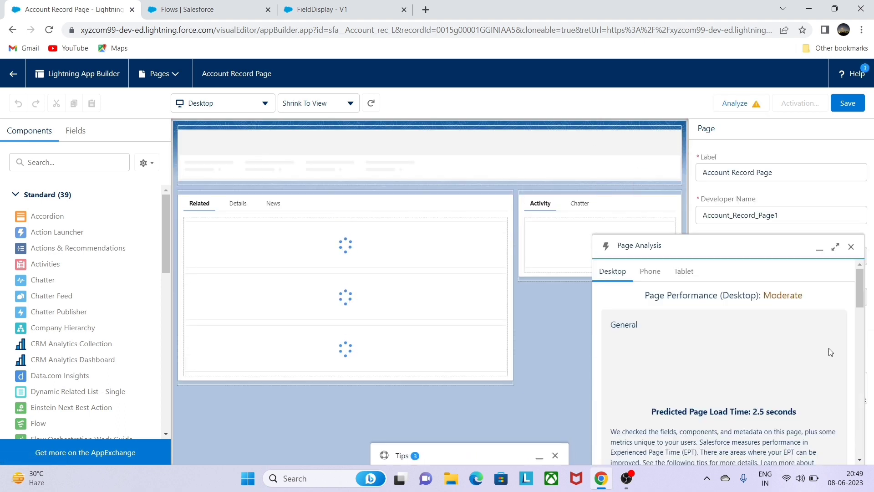
pyautogui.click(850, 247)
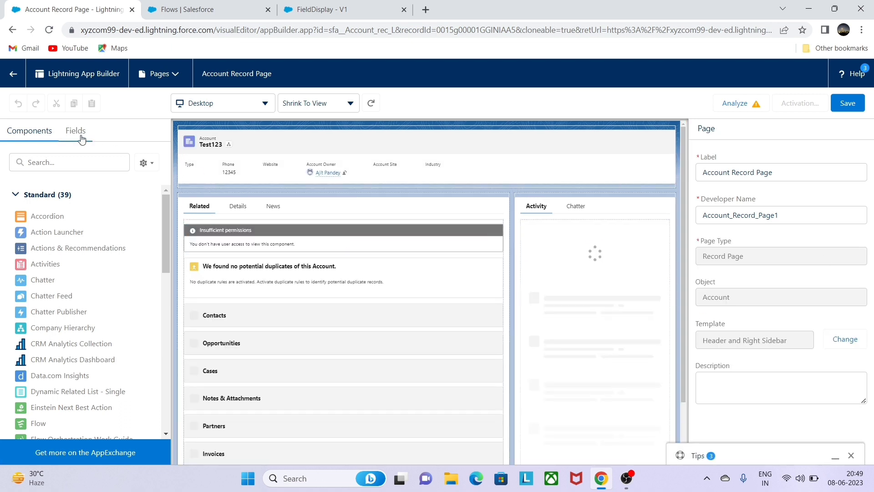
pyautogui.click(64, 165)
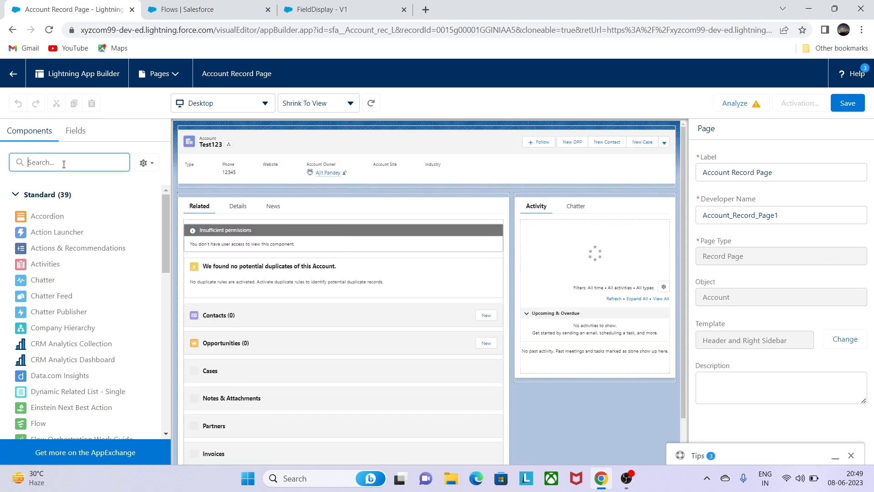
# - Add a Flow component to the Activity area and set its flow to FieldDisplay
pyautogui.write('flow')
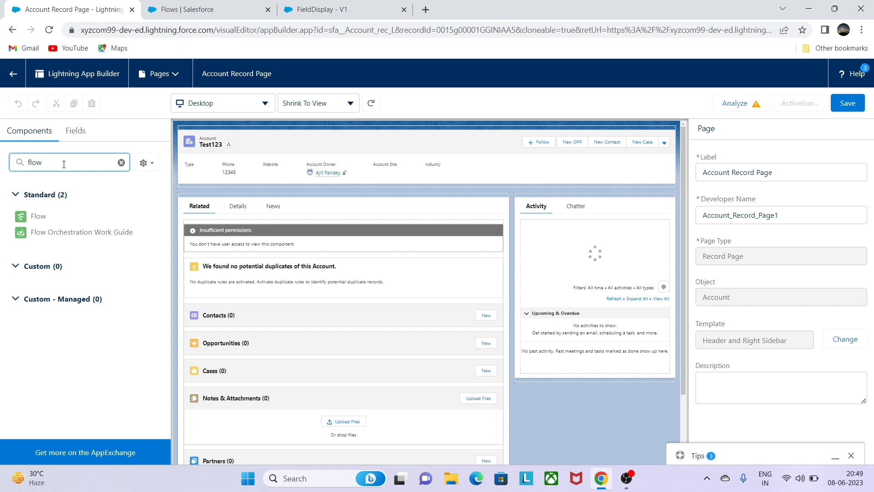
pyautogui.moveTo(38, 215); pyautogui.dragTo(596, 199)
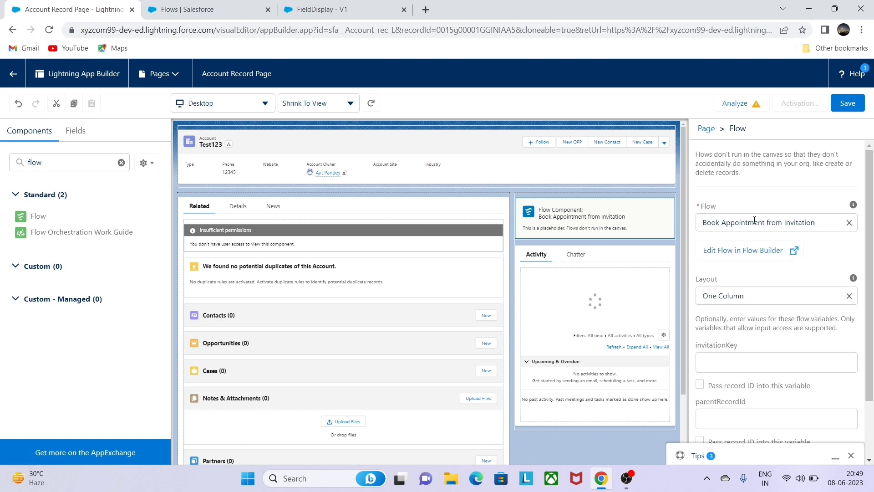
pyautogui.click(755, 222)
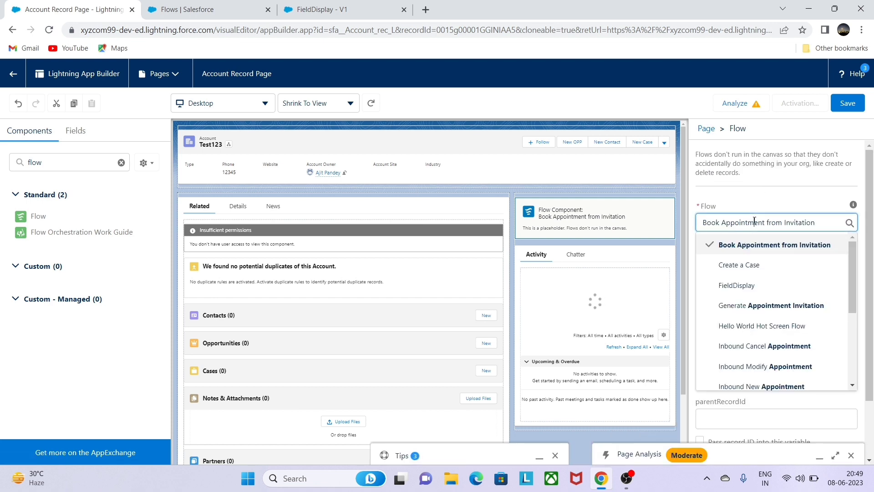
pyautogui.moveTo(855, 270)
pyautogui.mouseDown()
pyautogui.moveTo(855, 345)
pyautogui.moveTo(855, 287)
pyautogui.mouseUp()
pyautogui.click(776, 283)
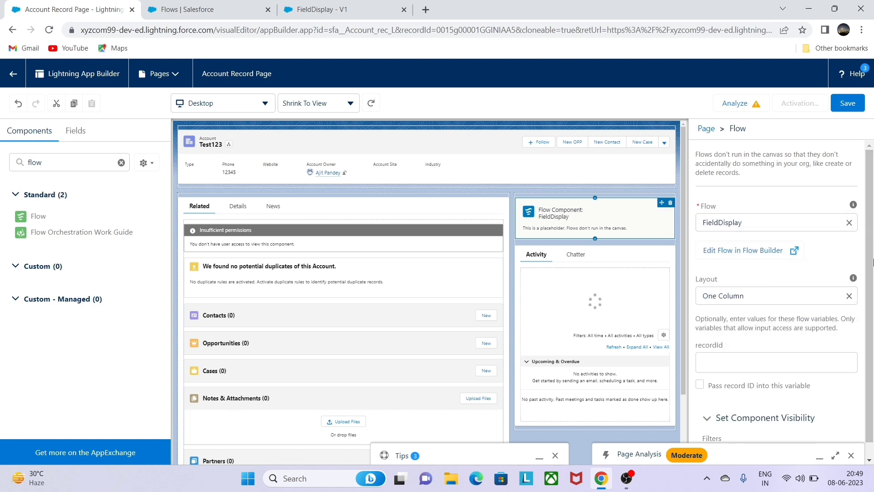
# - Pass the account record ID into the flow's recordId variable and save the Account Record Page
pyautogui.click(700, 385)
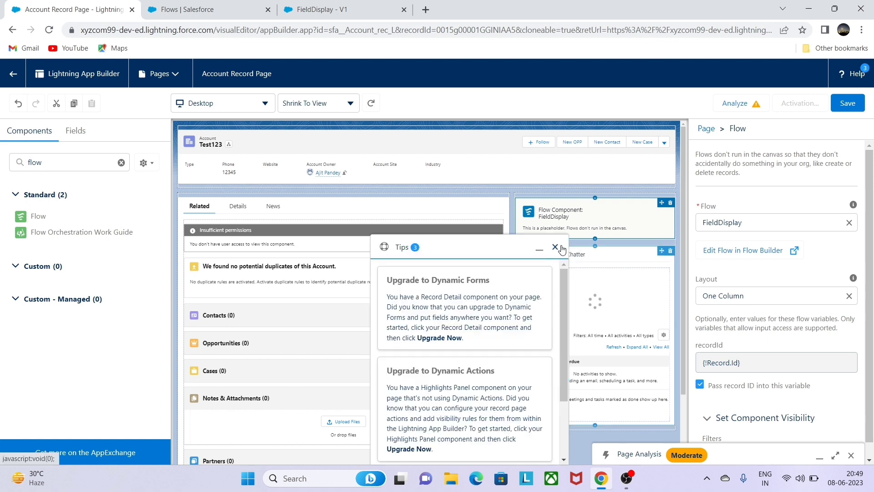
pyautogui.click(555, 247)
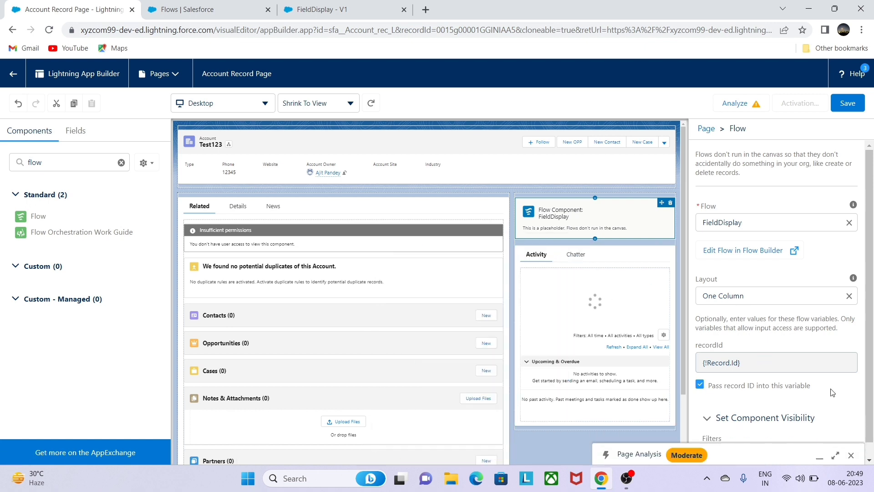
pyautogui.click(850, 454)
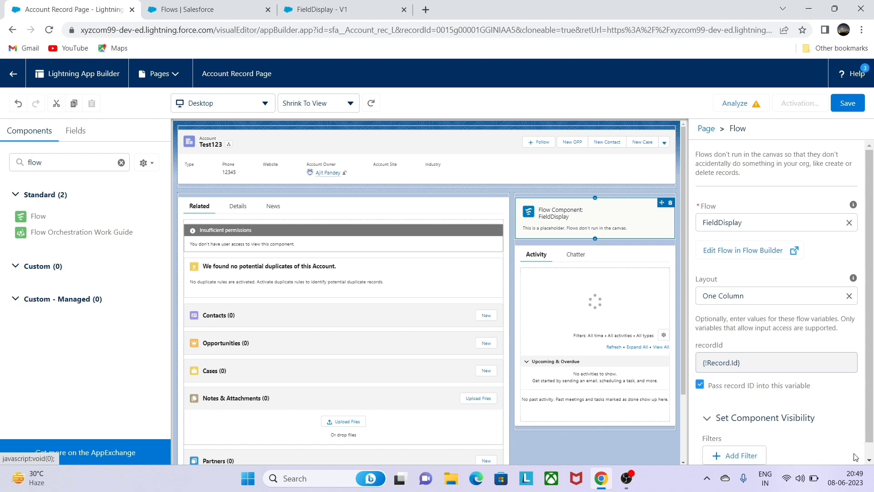
pyautogui.click(852, 105)
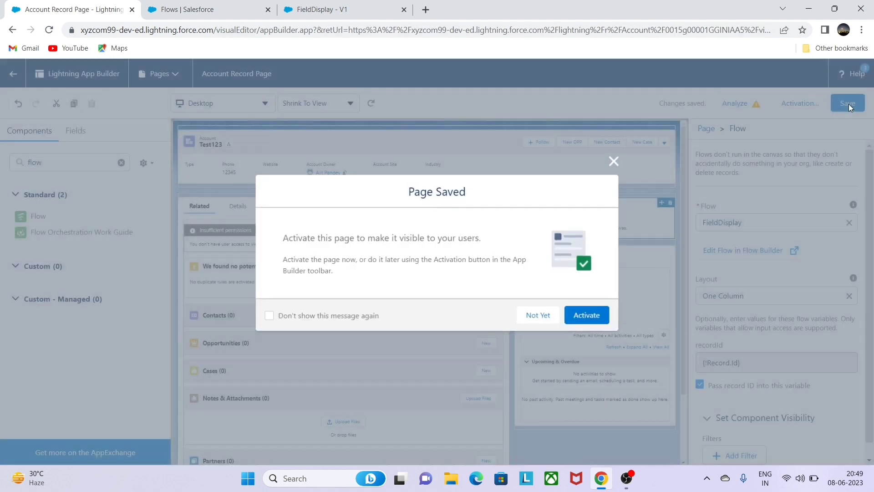
pyautogui.click(594, 321)
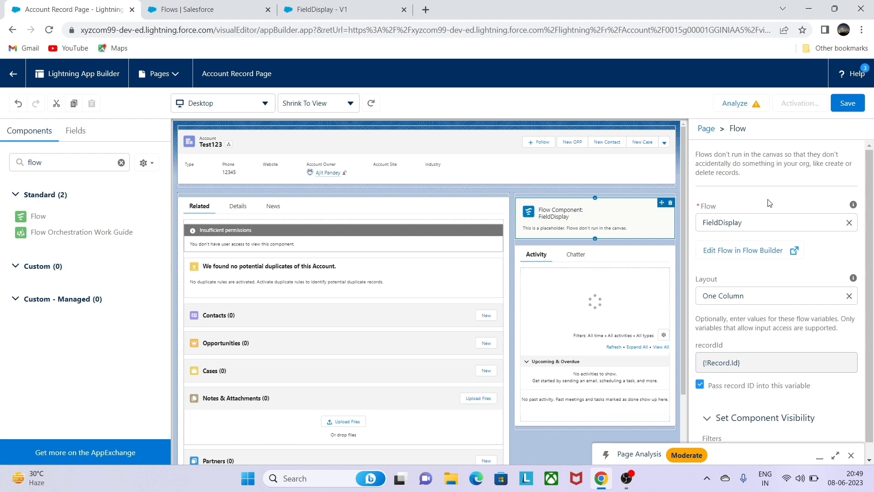
# - Activate the Account Record Page as the Sales app default for desktop and phone
pyautogui.click(838, 109)
pyautogui.click(822, 103)
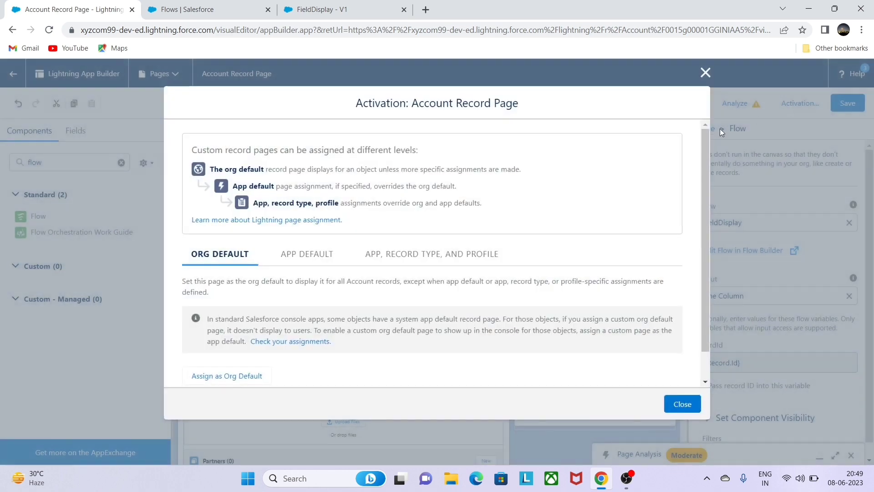
pyautogui.click(335, 258)
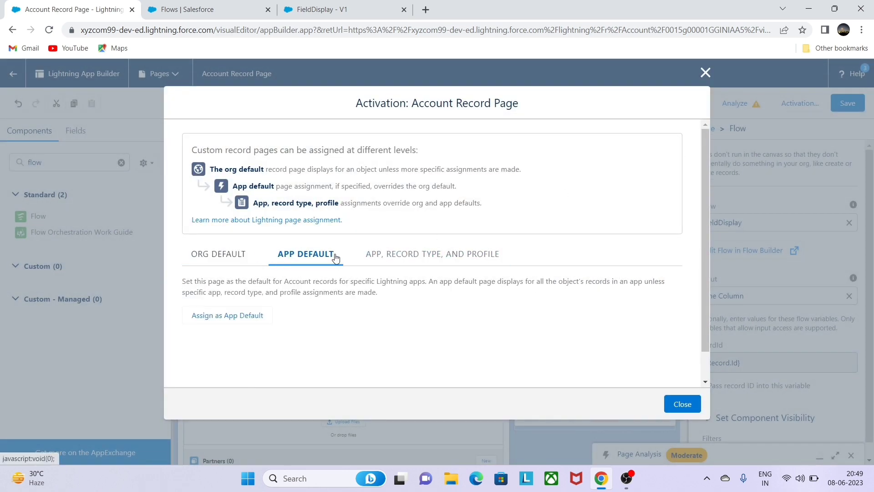
pyautogui.click(228, 315)
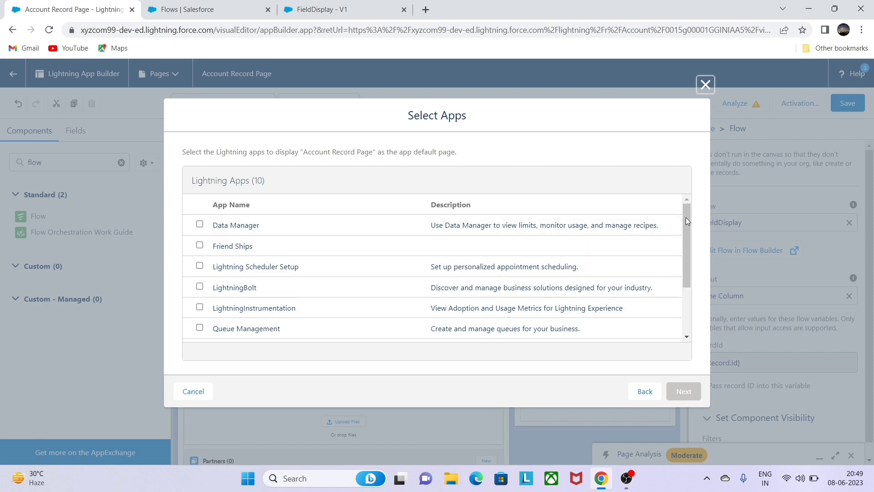
pyautogui.moveTo(684, 217); pyautogui.dragTo(687, 262)
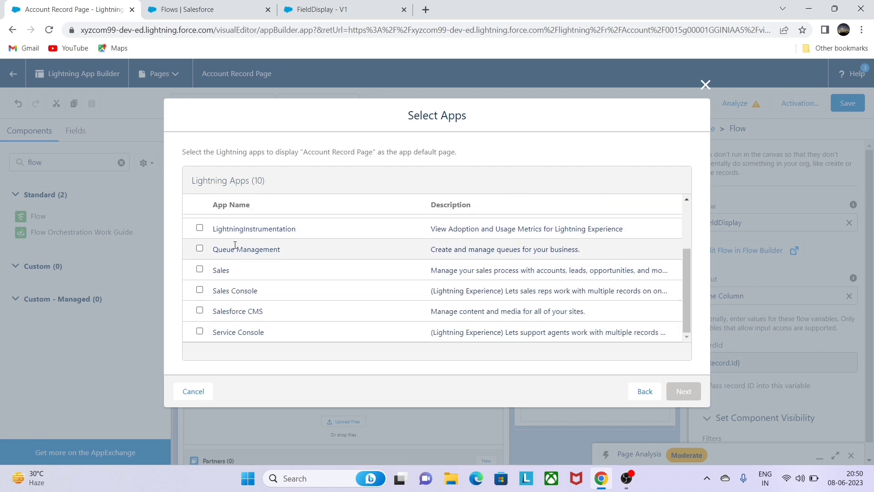
pyautogui.click(200, 269)
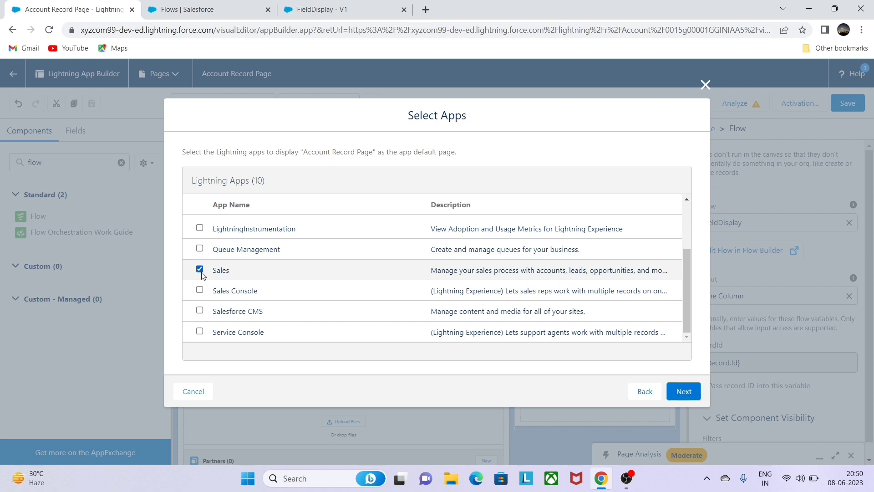
pyautogui.click(683, 391)
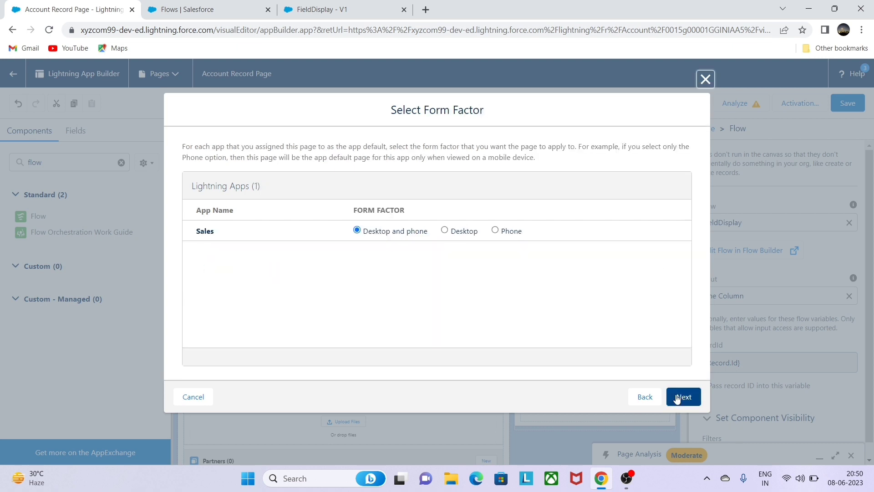
pyautogui.click(677, 397)
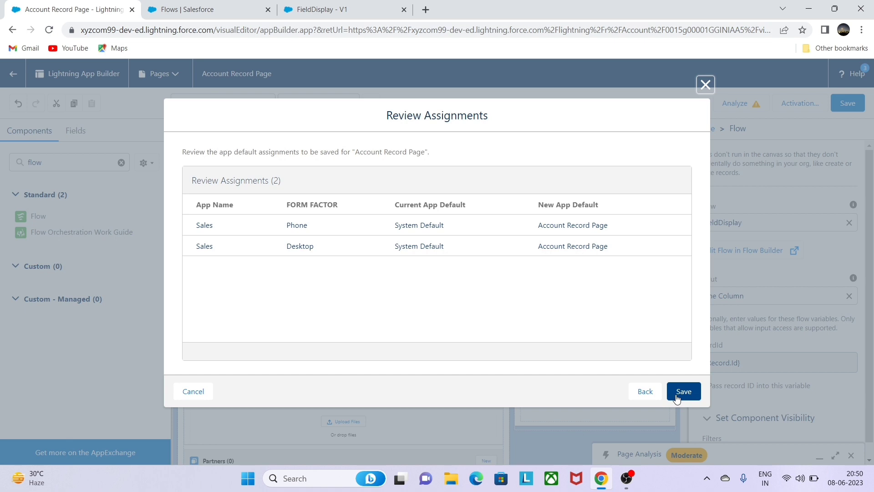
pyautogui.click(683, 392)
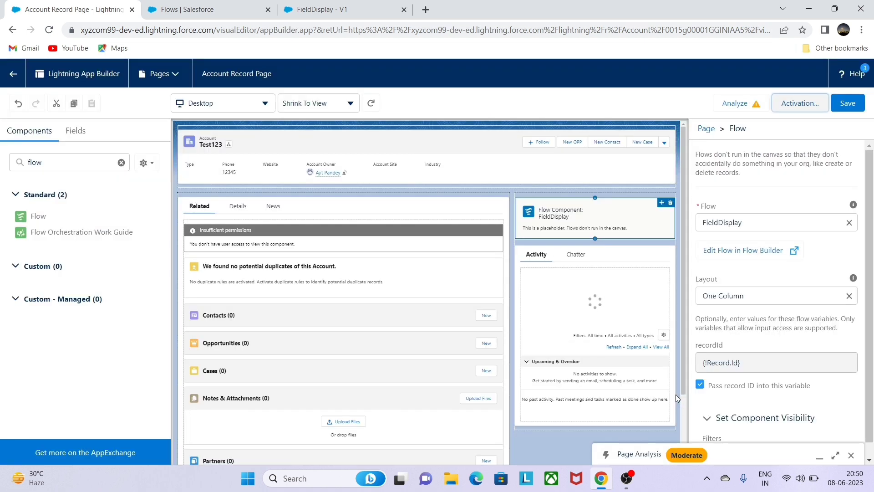
# - Go back to Test123, confirm FieldDisplay shows Test123, Hot and 12345, and view Details
pyautogui.click(845, 109)
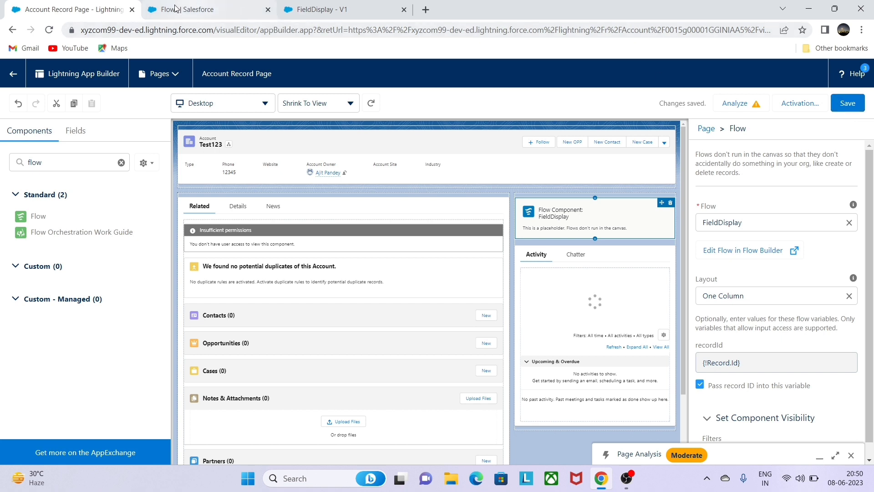
pyautogui.click(12, 30)
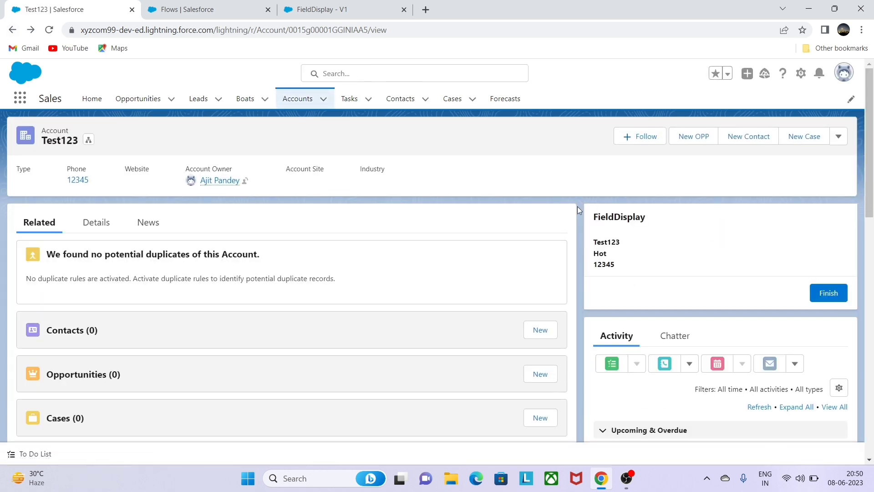
pyautogui.moveTo(615, 266); pyautogui.dragTo(592, 248)
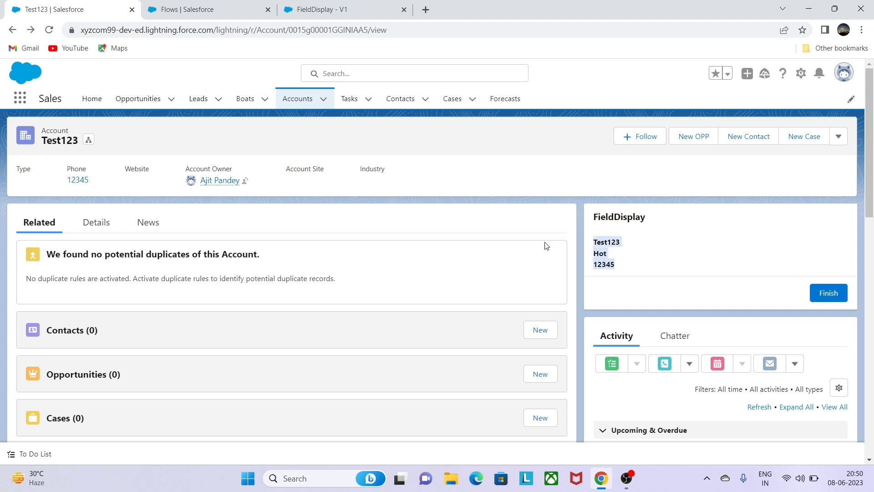
pyautogui.click(90, 231)
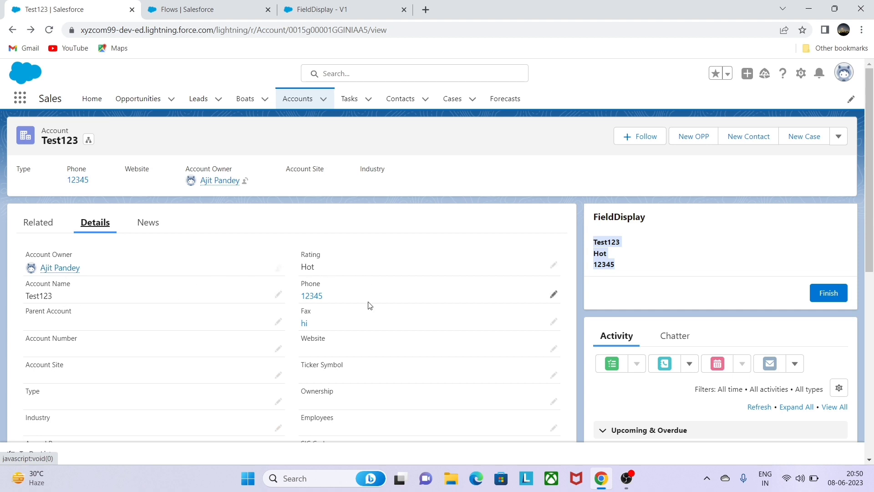
# - Change Test123's Rating to Warm and Phone to 123456777, and save
pyautogui.click(555, 267)
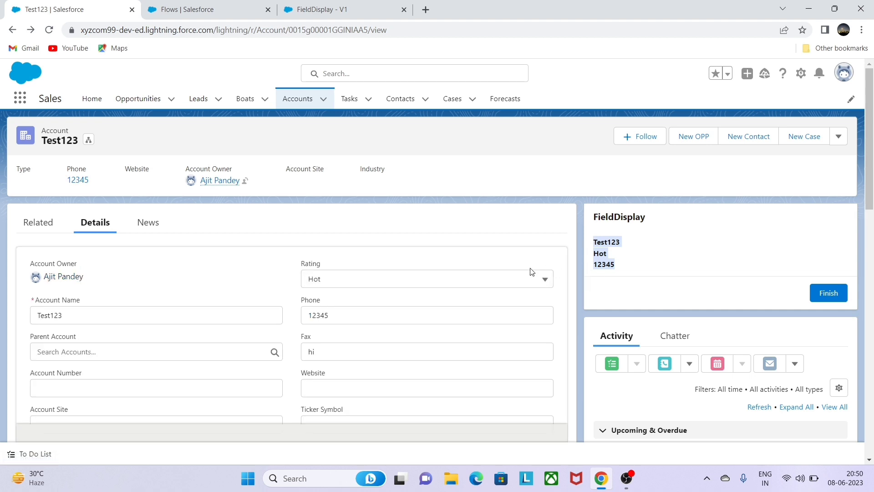
pyautogui.click(472, 278)
pyautogui.click(347, 341)
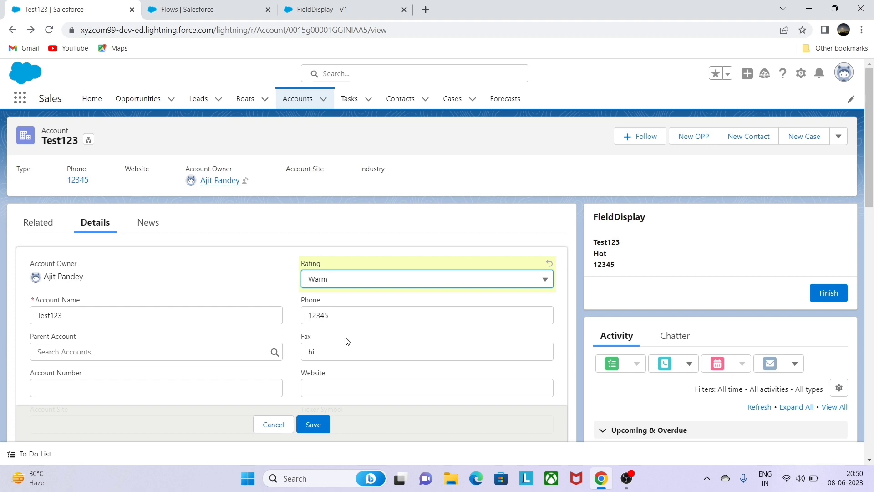
pyautogui.click(337, 318)
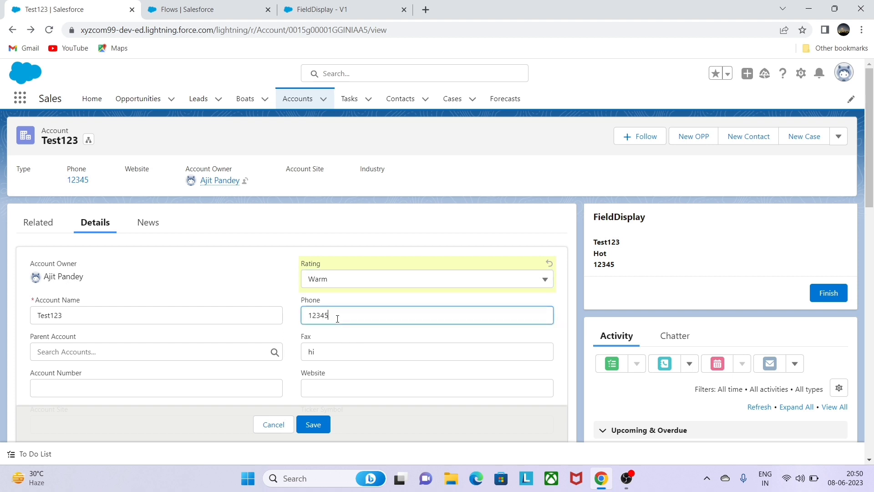
pyautogui.write('6777')
pyautogui.click(312, 428)
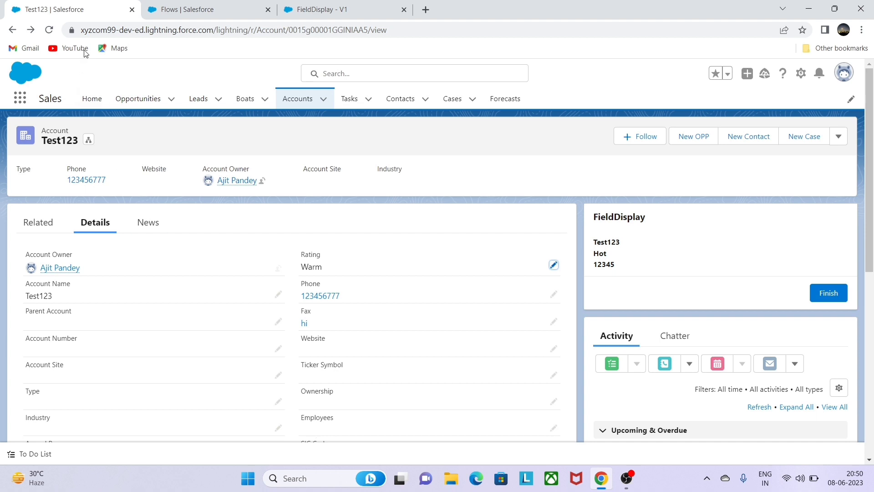
# - Reload the record to see FieldDisplay show Test123, Warm, 123456777, then view Details
pyautogui.click(49, 30)
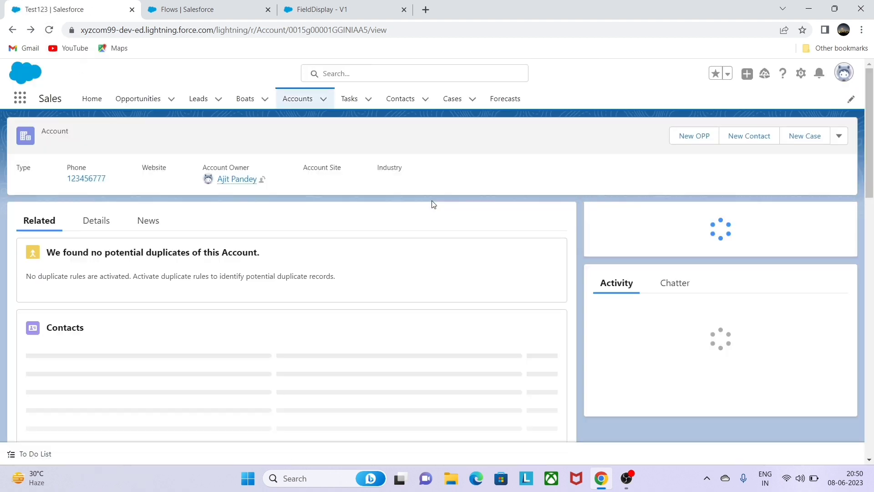
pyautogui.moveTo(633, 266); pyautogui.dragTo(593, 242)
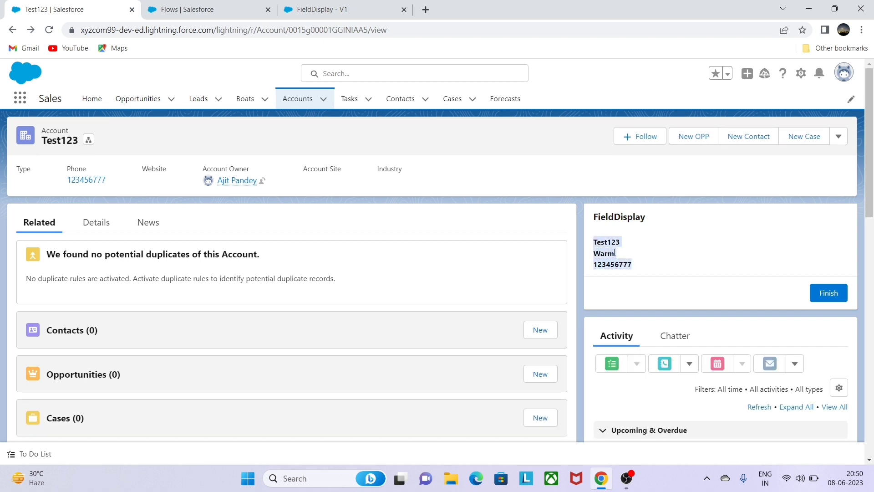
pyautogui.click(94, 223)
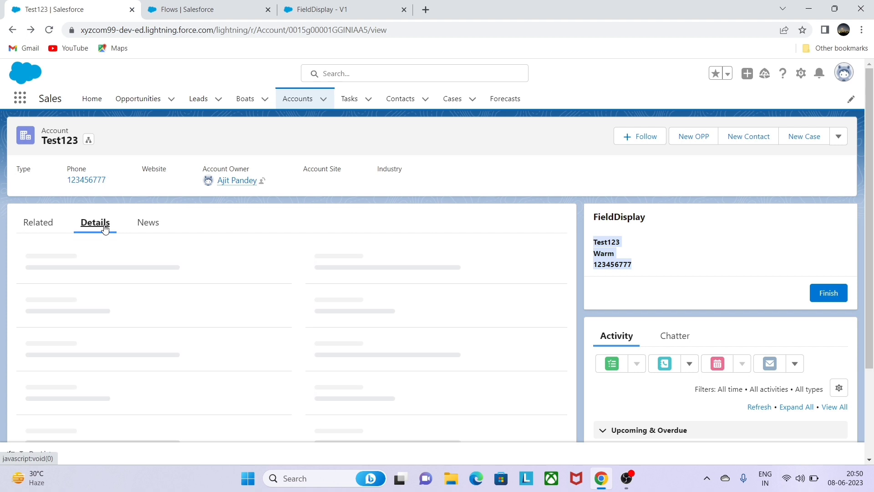